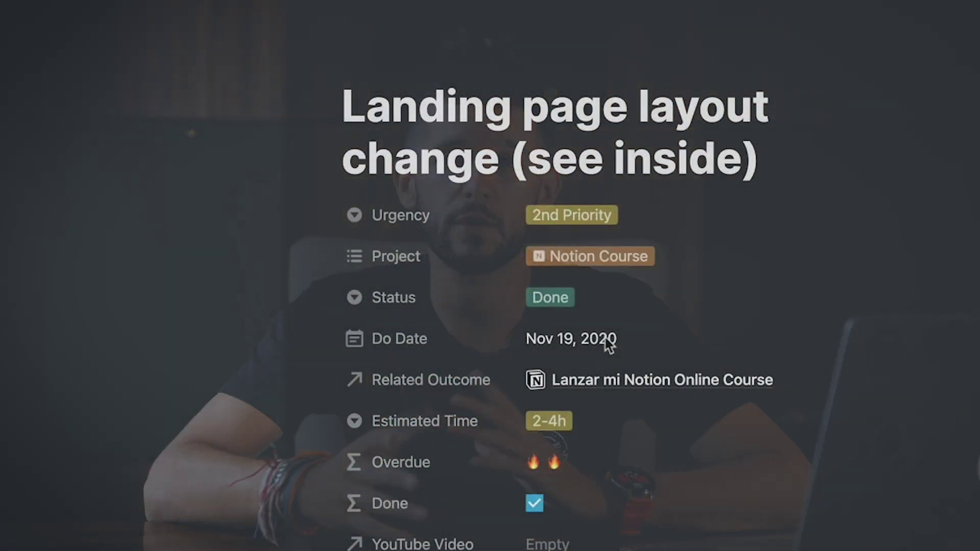
Step: Scroll down the task page and expand its 1 backlink to reveal Build Once - Sell Twice
scroll(612, 339, down, 5)
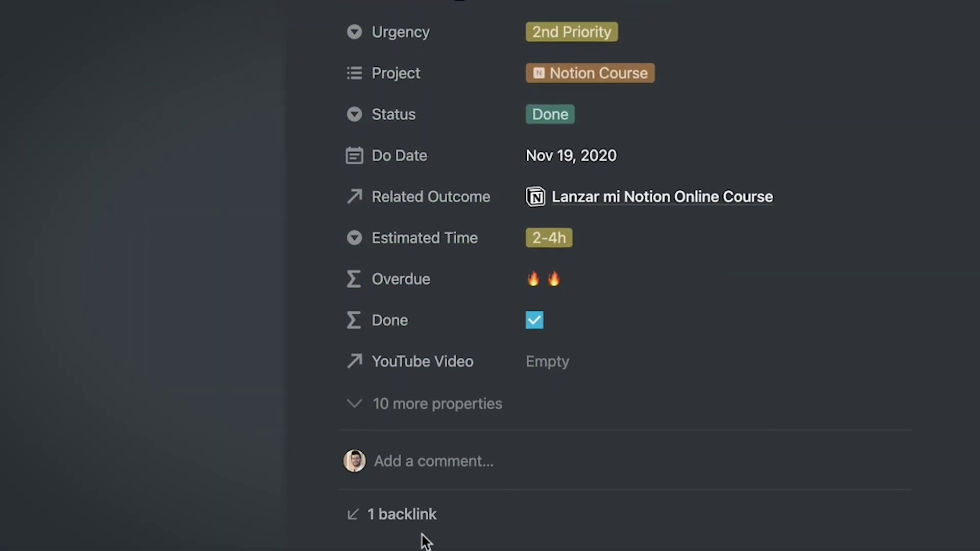
scroll(421, 525, down, 3)
click(409, 367)
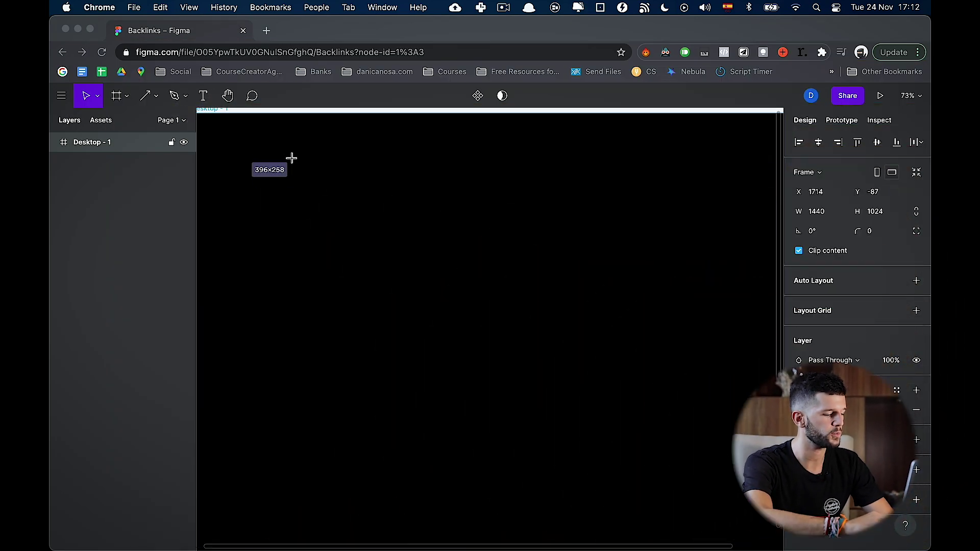
Step: Draw the first rectangle box on the Figma canvas
click(156, 100)
click(149, 127)
mouse_move(399, 220)
mouse_down()
mouse_move(459, 305)
mouse_move(473, 290)
mouse_up()
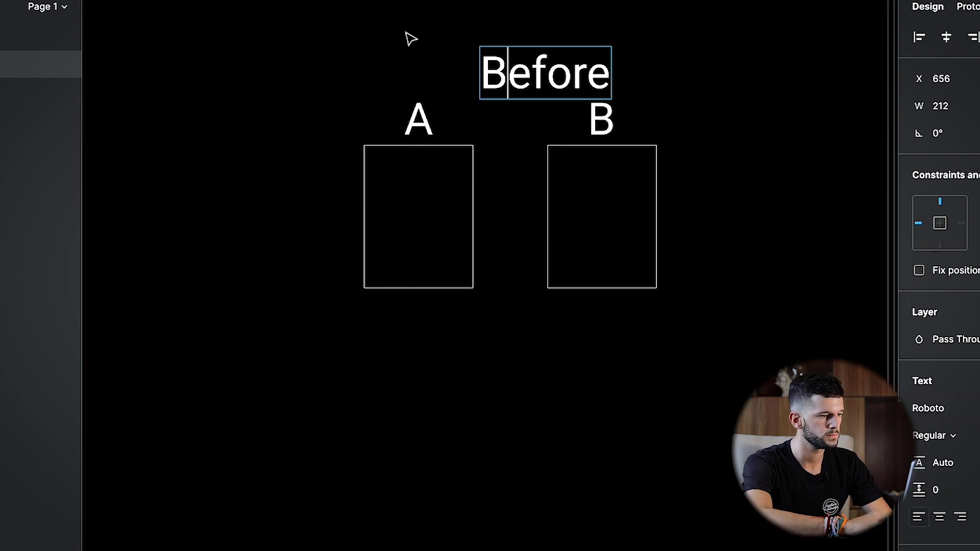
Step: Copy the Before label below the boxes and start retyping it as the After label
drag(542, 74, 511, 74)
alt+drag(510, 74, 524, 376)
double_click(524, 375)
text(Afta)
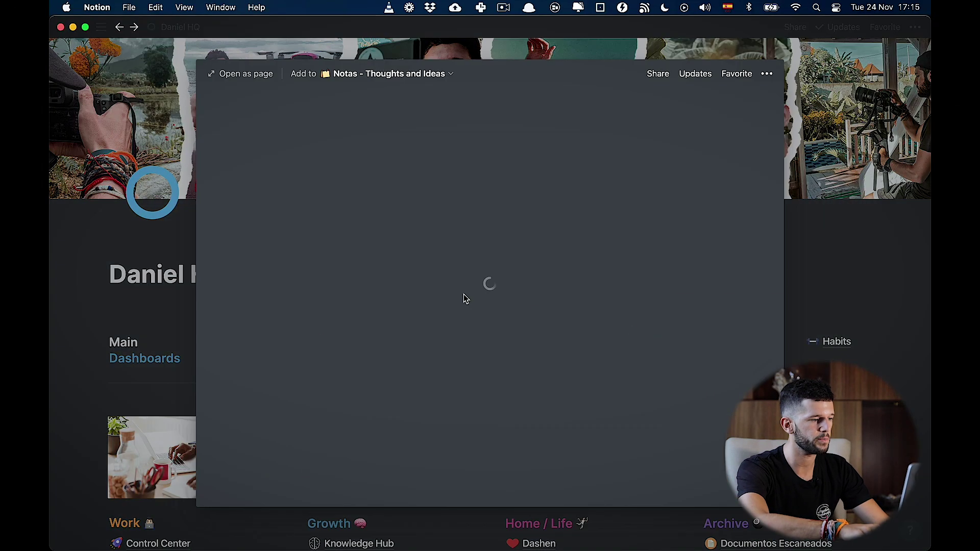
Step: Start a blank page and type the bullet describing [[ ]] links
key(Return)
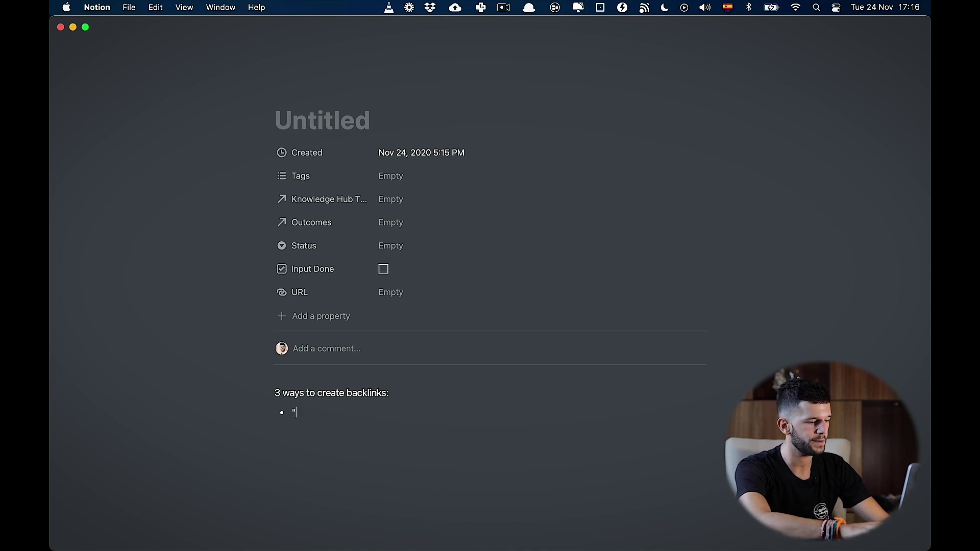
text([)
key(Escape)
text(]]" or "@)
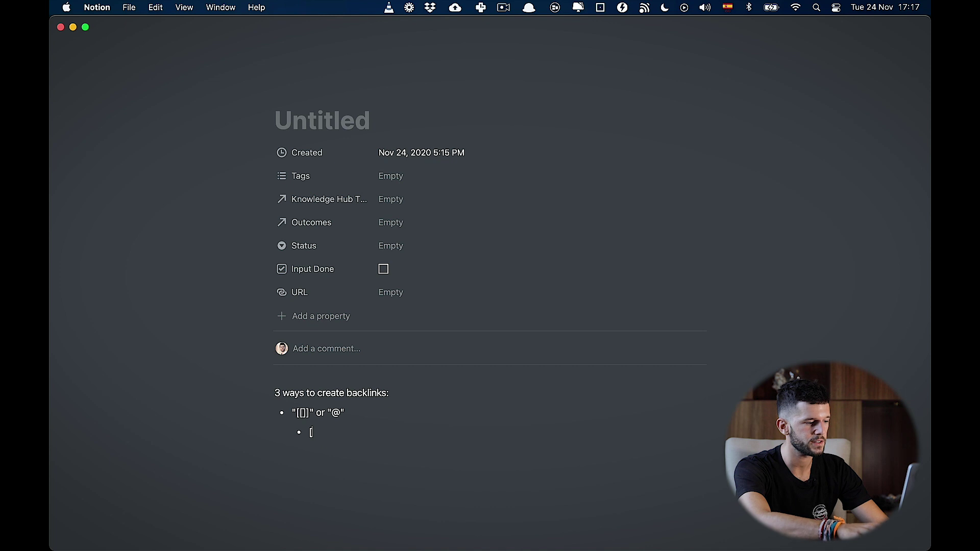
Step: Link a nested bullet to Part-Time Youtuber Academy, title the page Page A, and return through the backlink
text([)
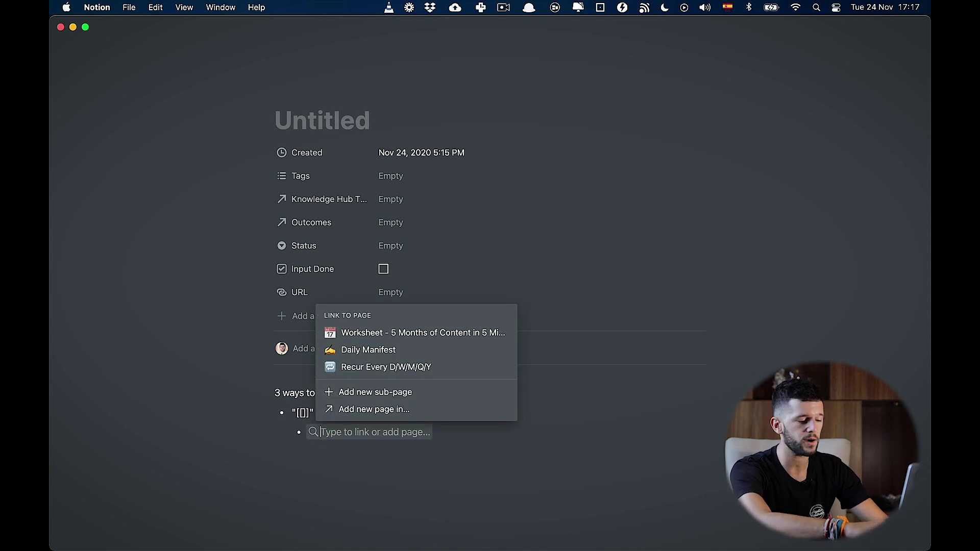
text(youtub)
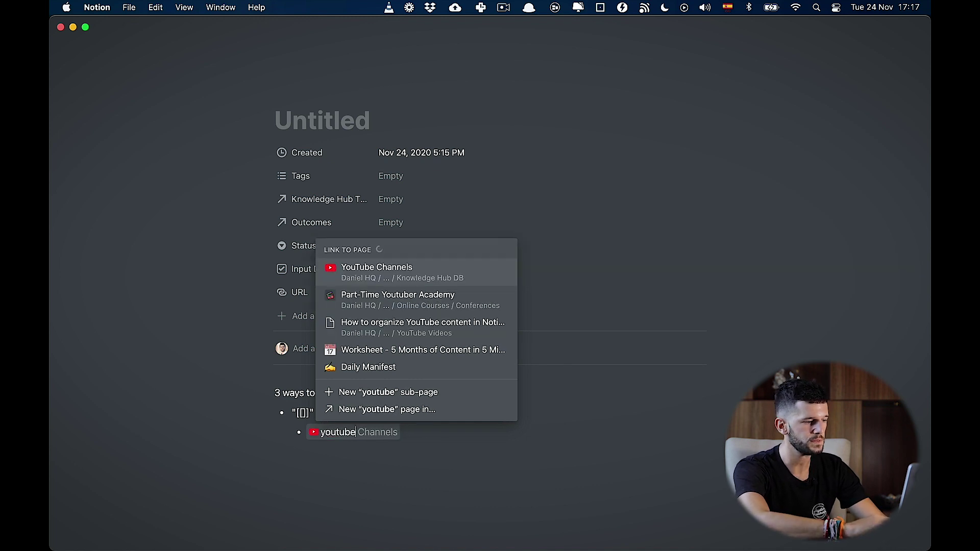
text(e)
click(378, 273)
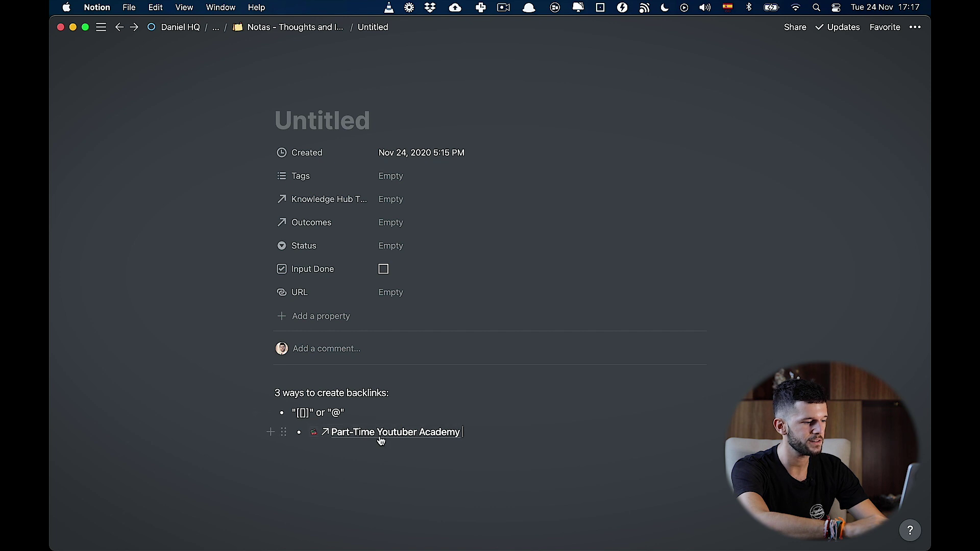
text(Page A)
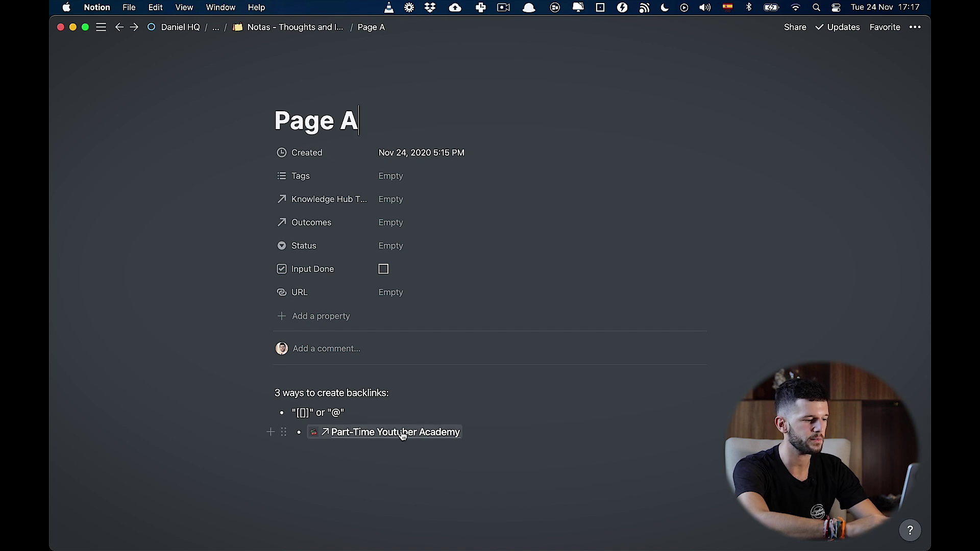
click(381, 433)
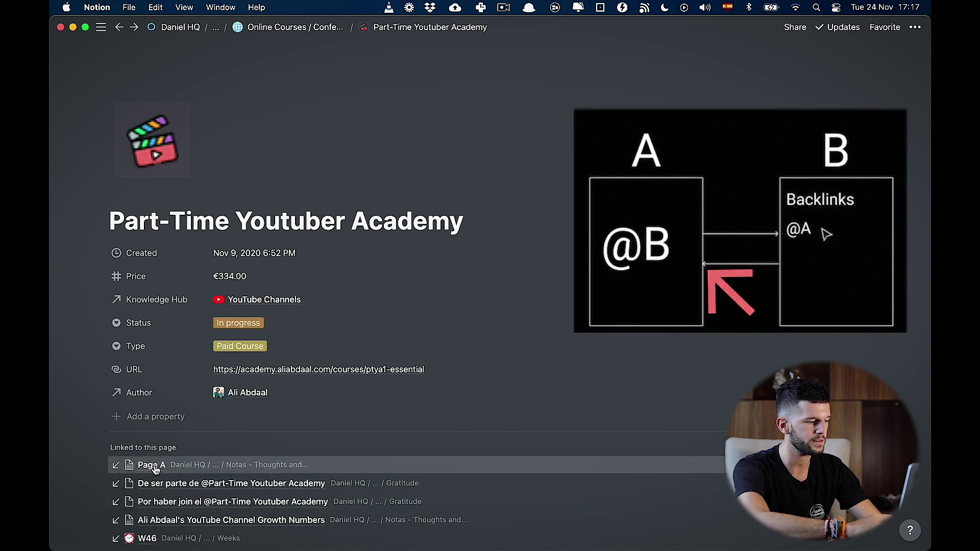
click(155, 469)
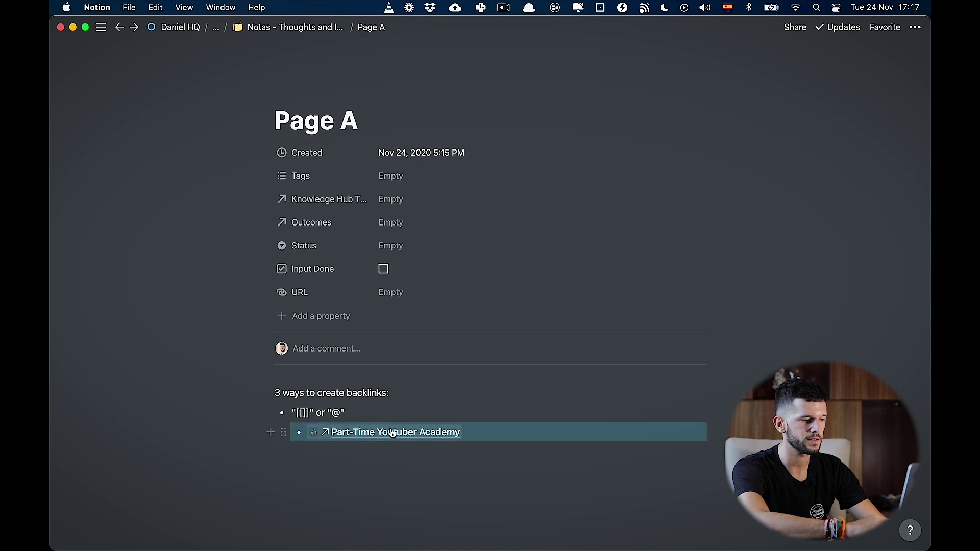
click(475, 442)
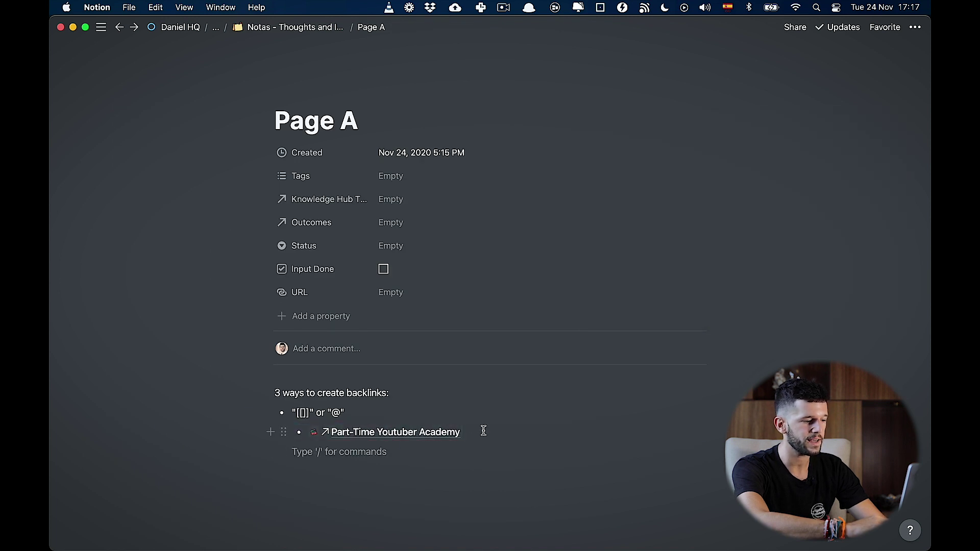
key(Return)
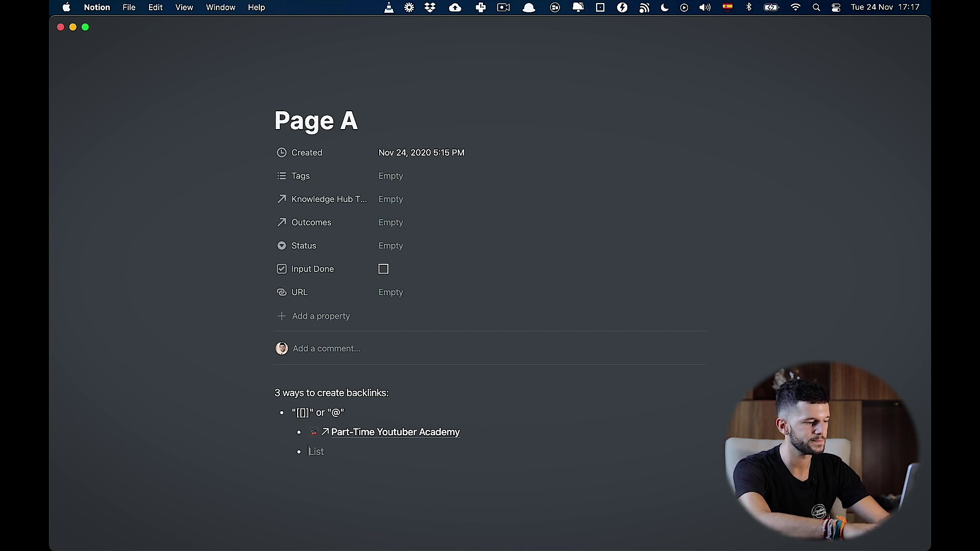
text(@part time)
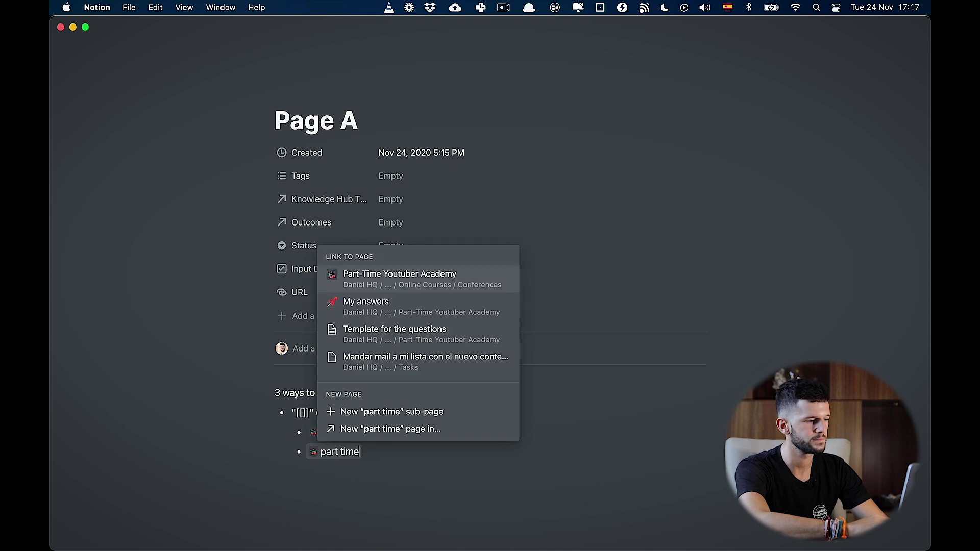
click(426, 283)
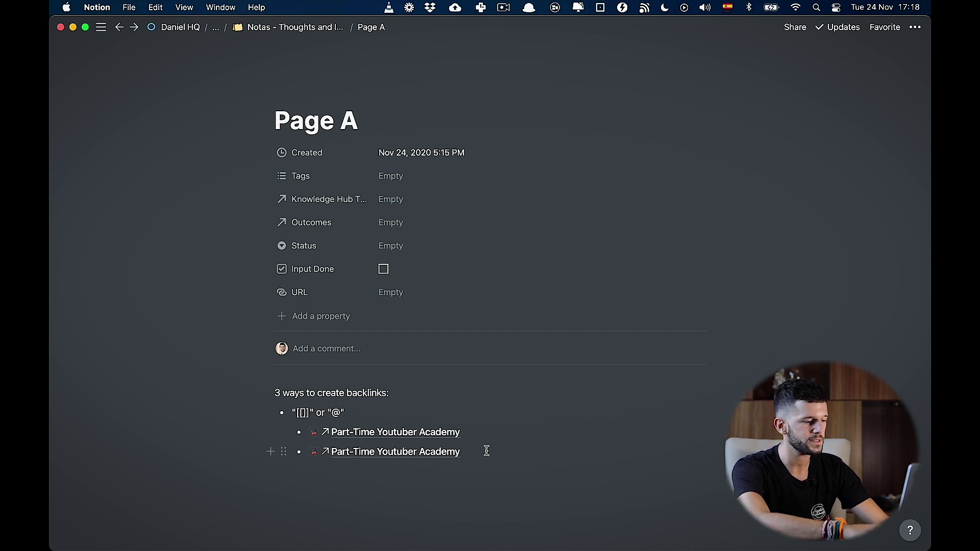
Step: Try the @ menu again, dismiss it, and start a [[ page link instead
text(@)
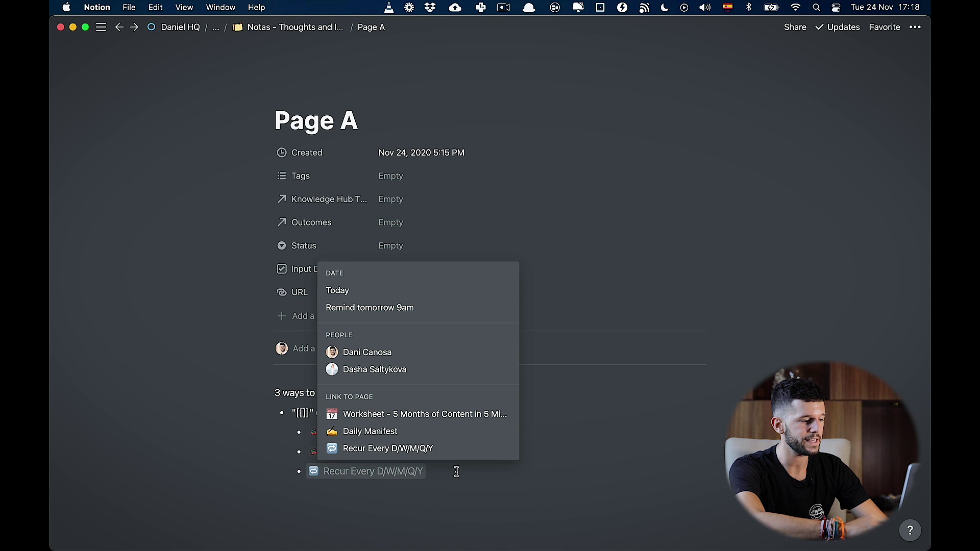
key(Escape)
key(BackSpace)
text([[)
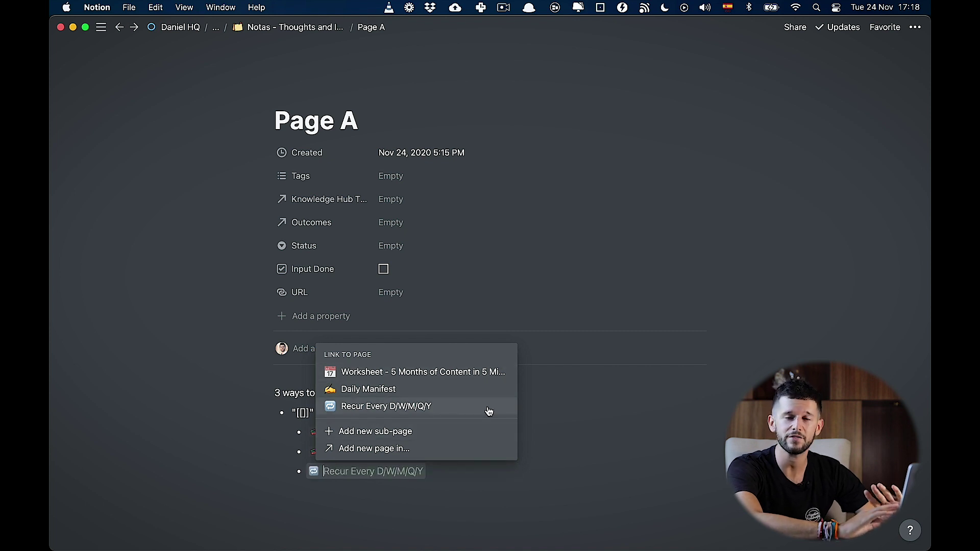
Step: Clear the empty bullet, outdent it, and add a '+' line with a nested bullet below
key(BackSpace)
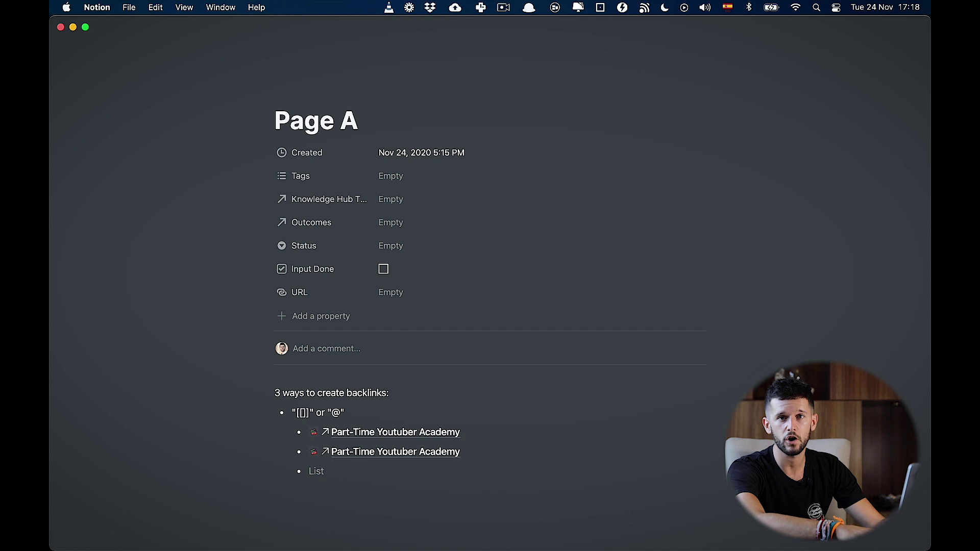
key(shift+Tab)
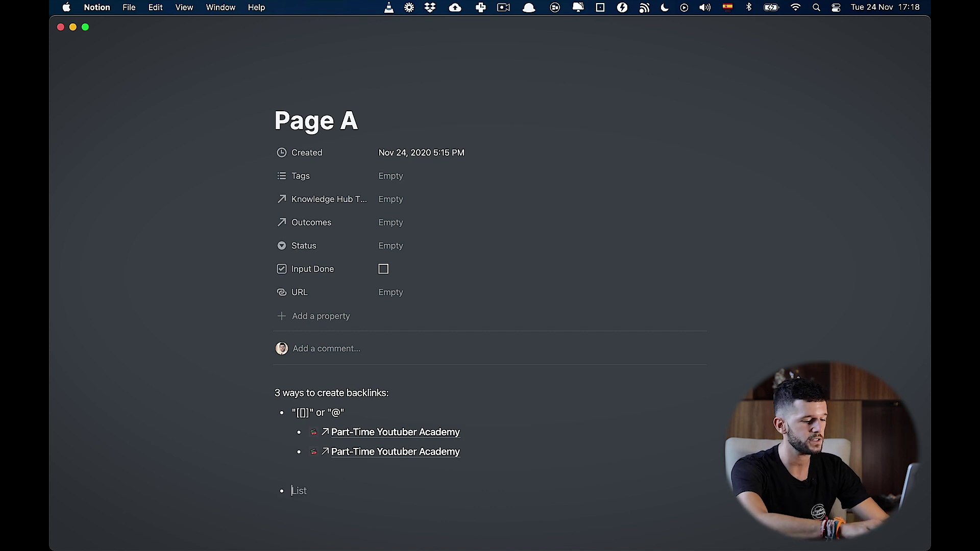
text("+)
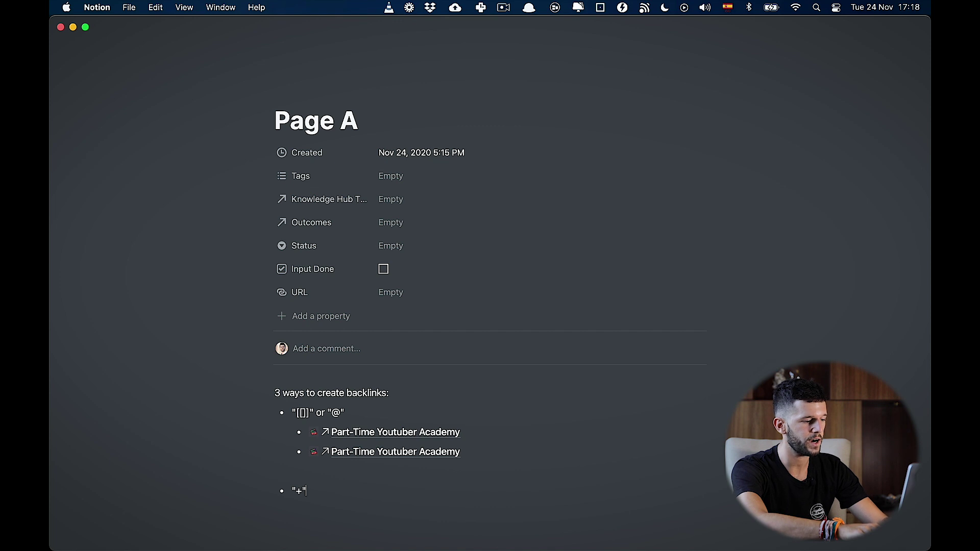
key(Return)
key(Tab)
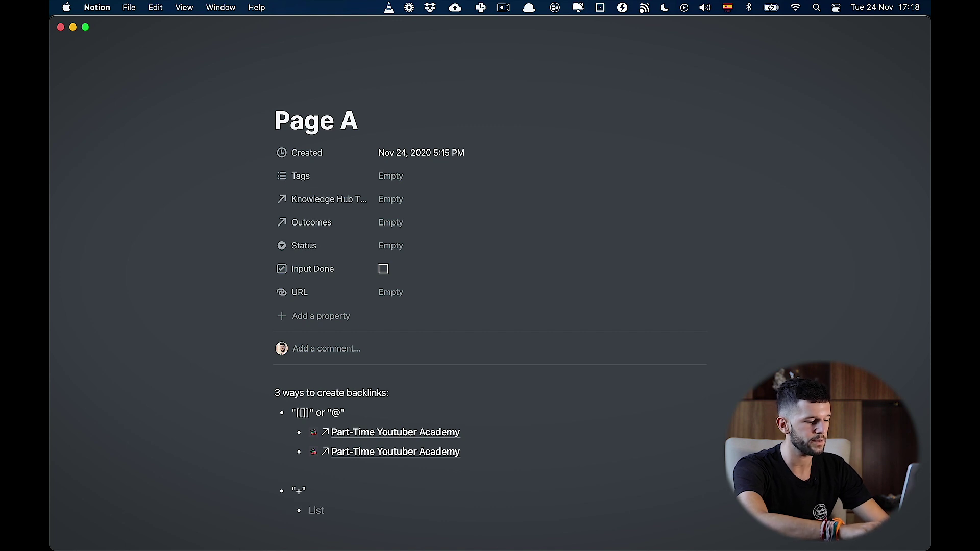
Step: Link the nested bullet to Part-Time Youtuber Academy via +part time and add another bullet
text(+)
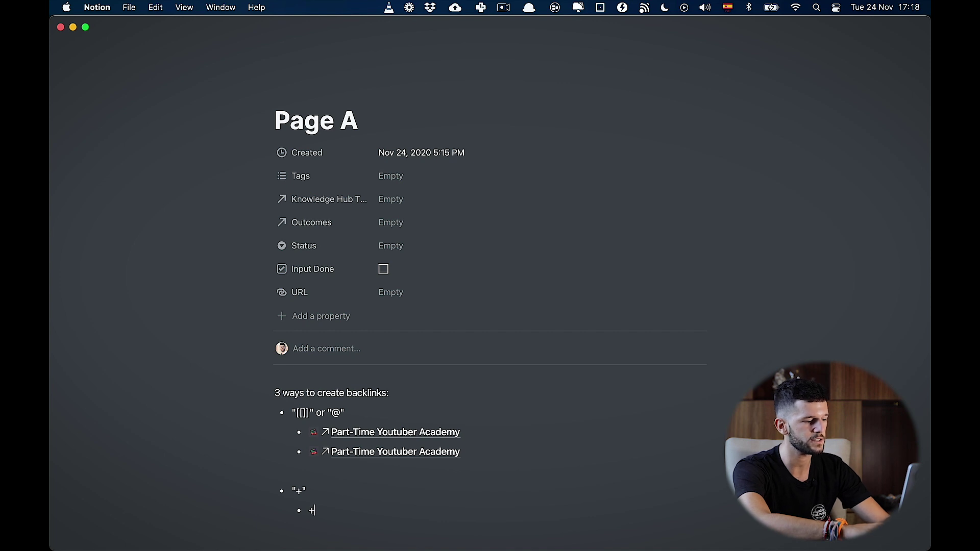
text(part time)
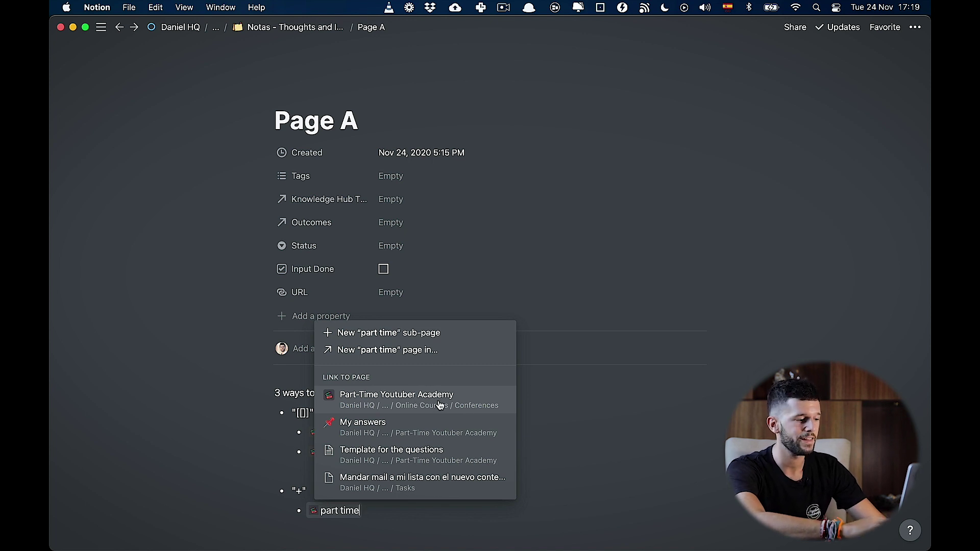
click(458, 403)
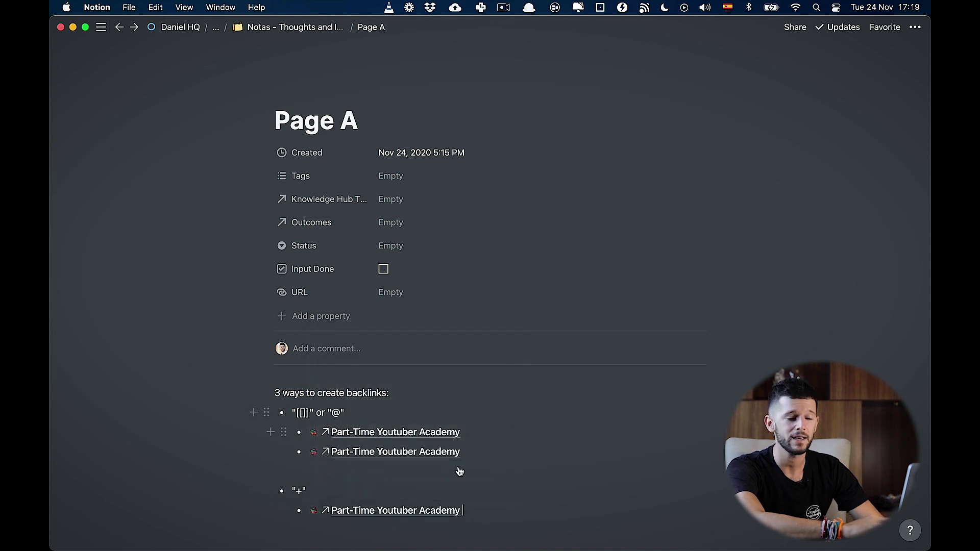
click(494, 504)
key(Return)
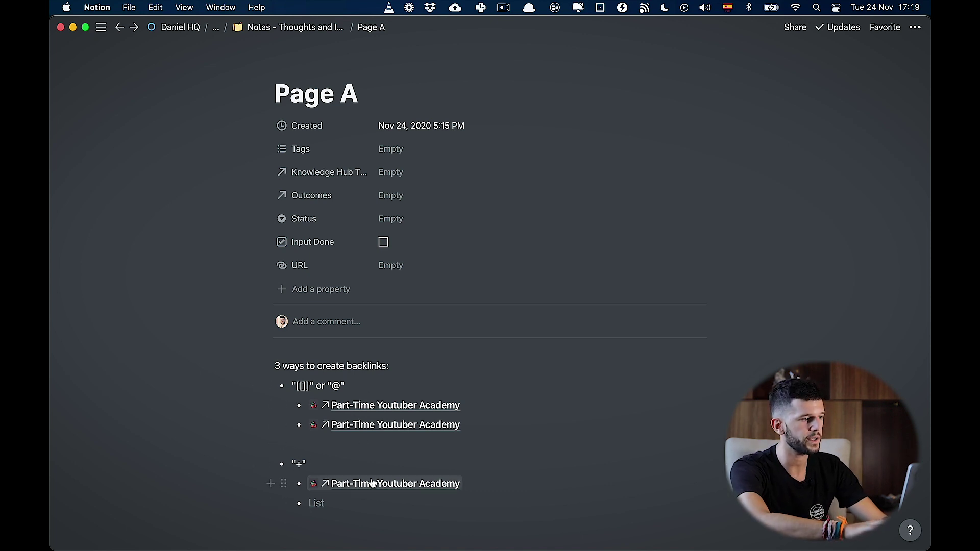
Step: Create the sub-page 'Page within Page A' with +, open it, and return to Page A
text(+)
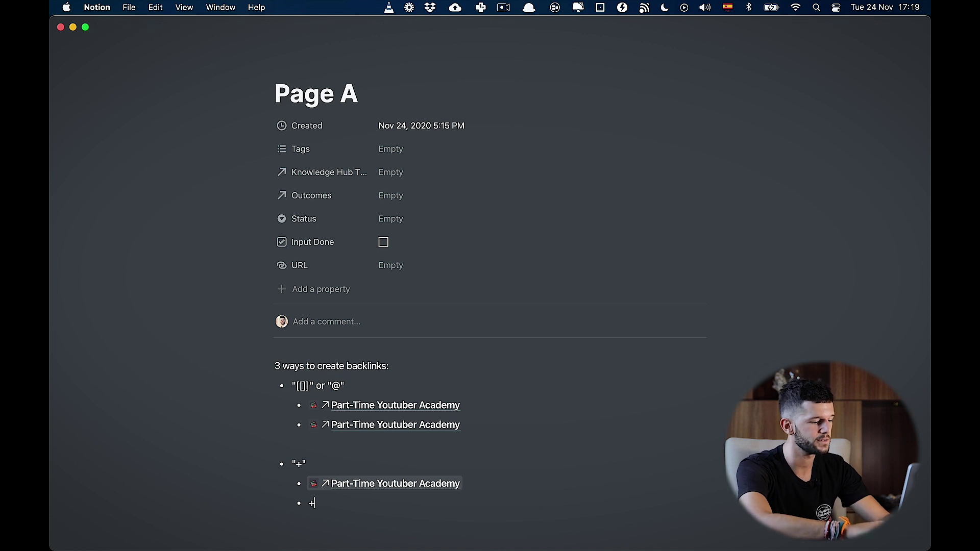
text(Page within Page A)
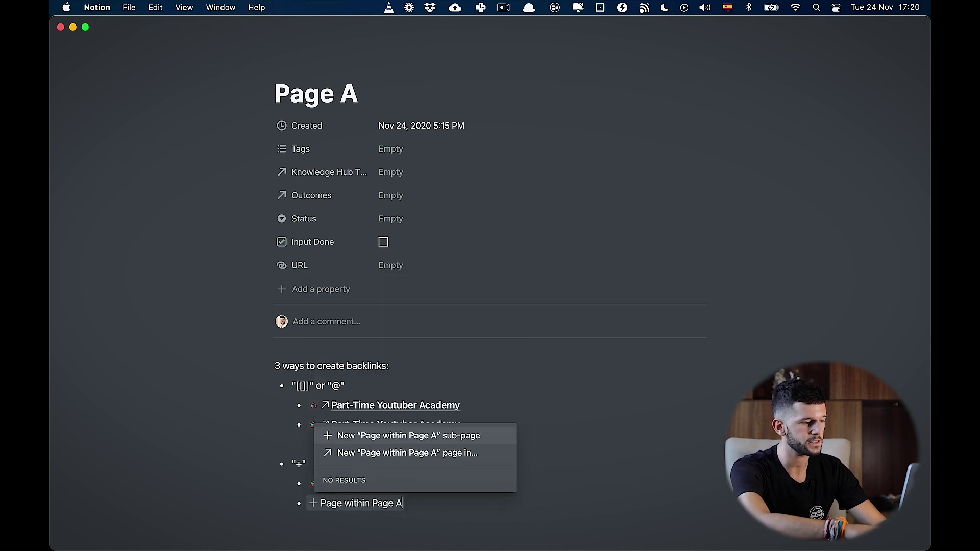
key(Return)
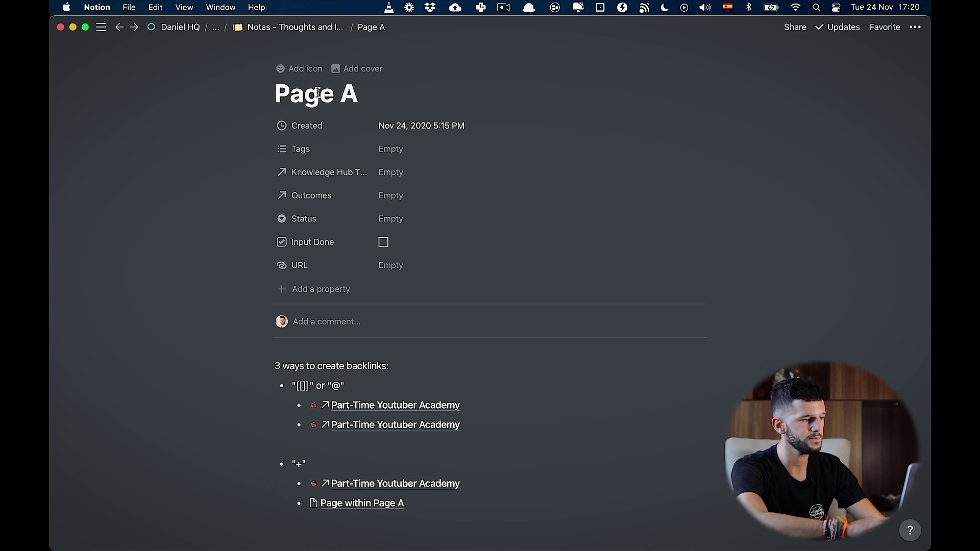
click(360, 504)
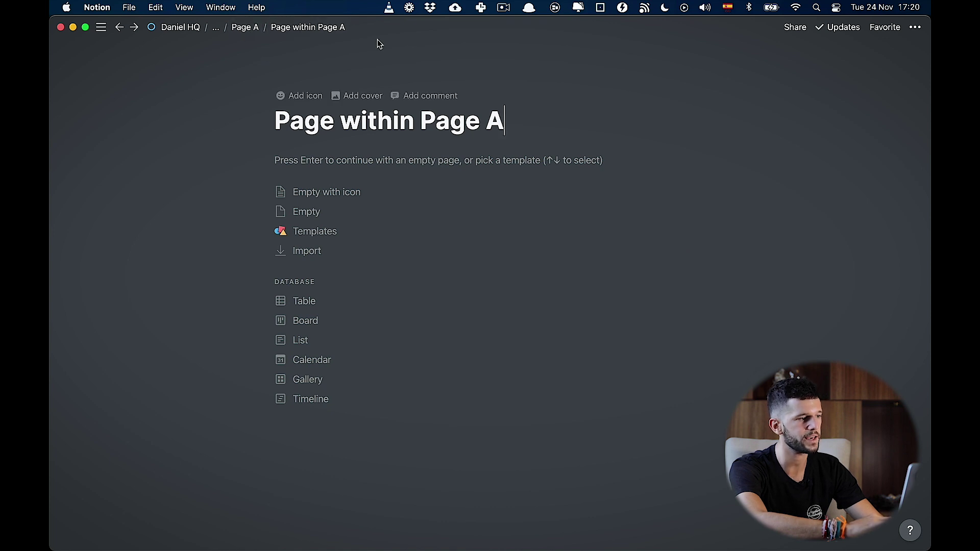
click(244, 28)
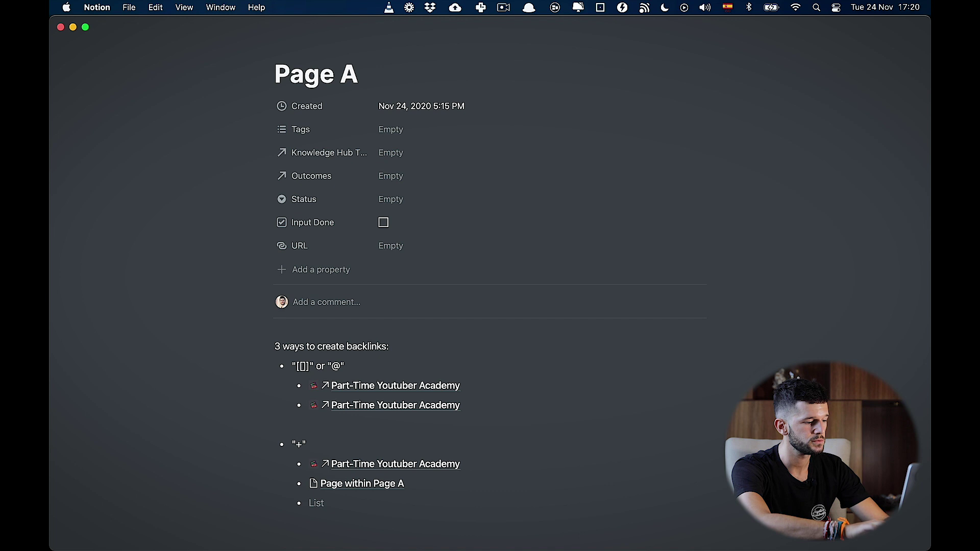
Step: Create a linked 'New page within Page A' in Backlog and open it
text(+New page within Page A)
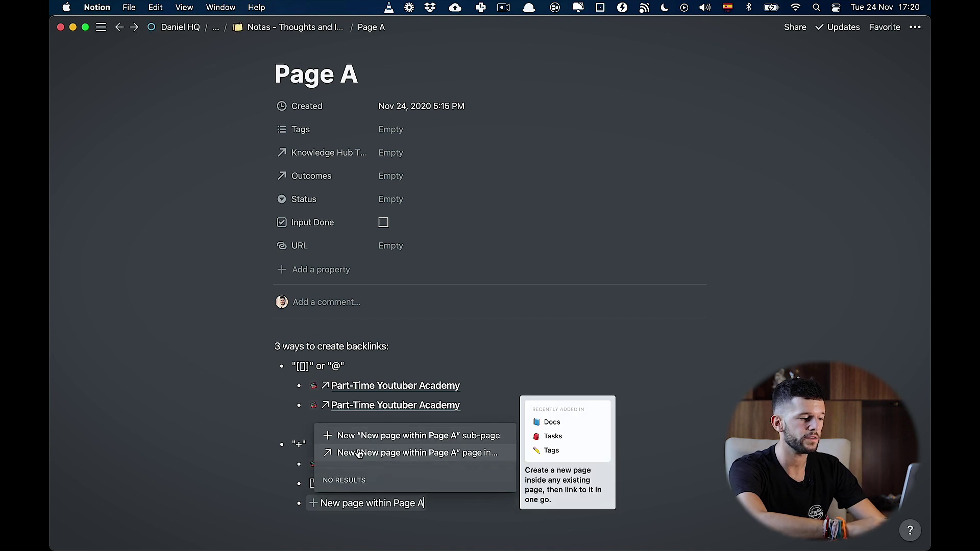
click(397, 454)
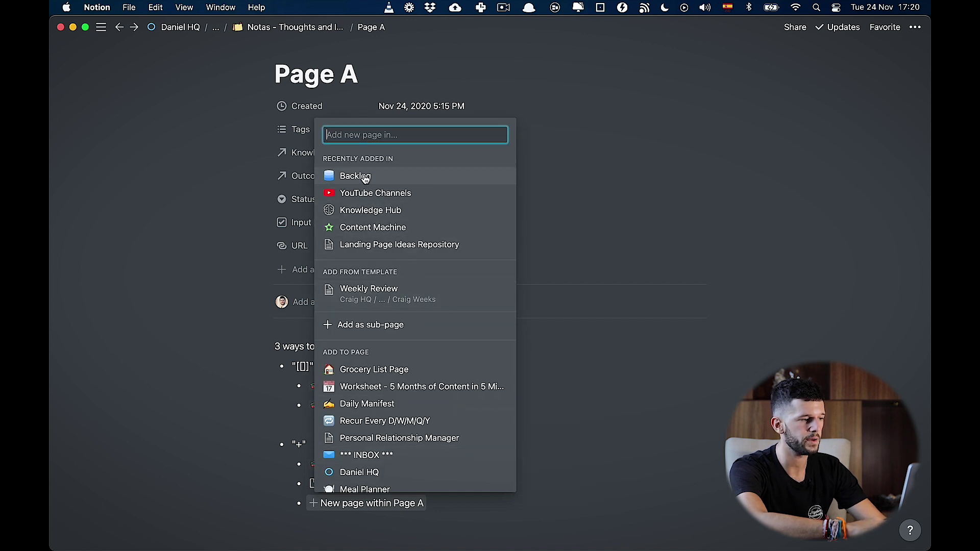
click(361, 176)
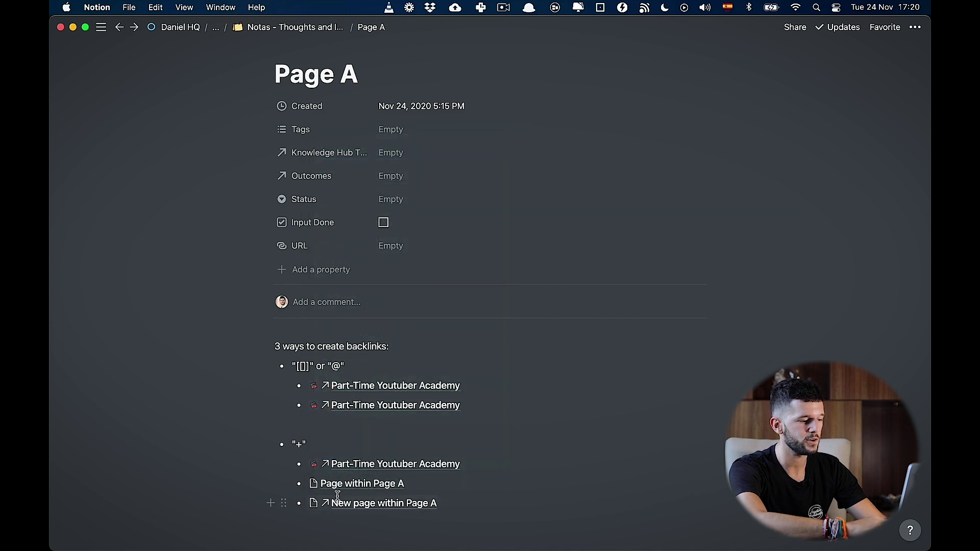
click(369, 504)
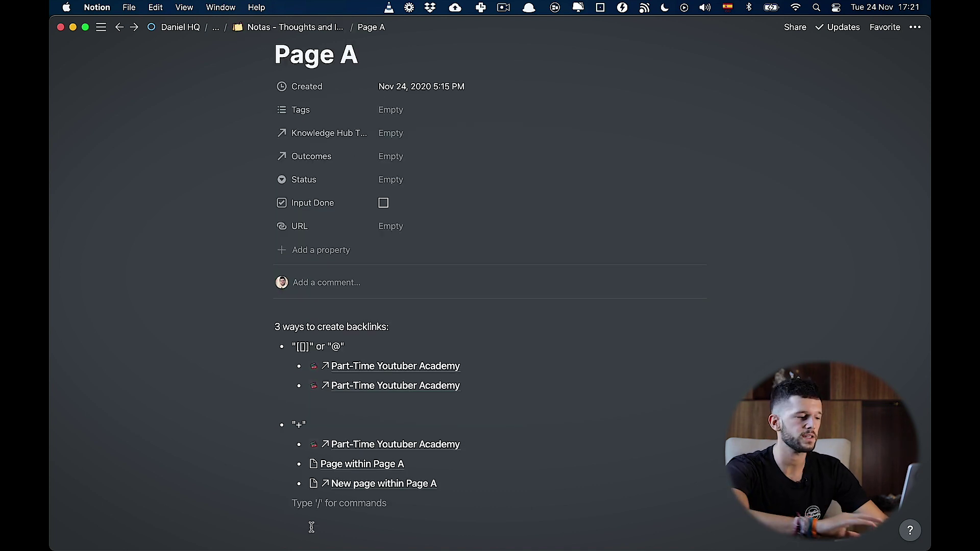
Step: Round-trip between Part-Time Youtuber Academy and Page A twice, adding 'some text' after the mention
click(365, 367)
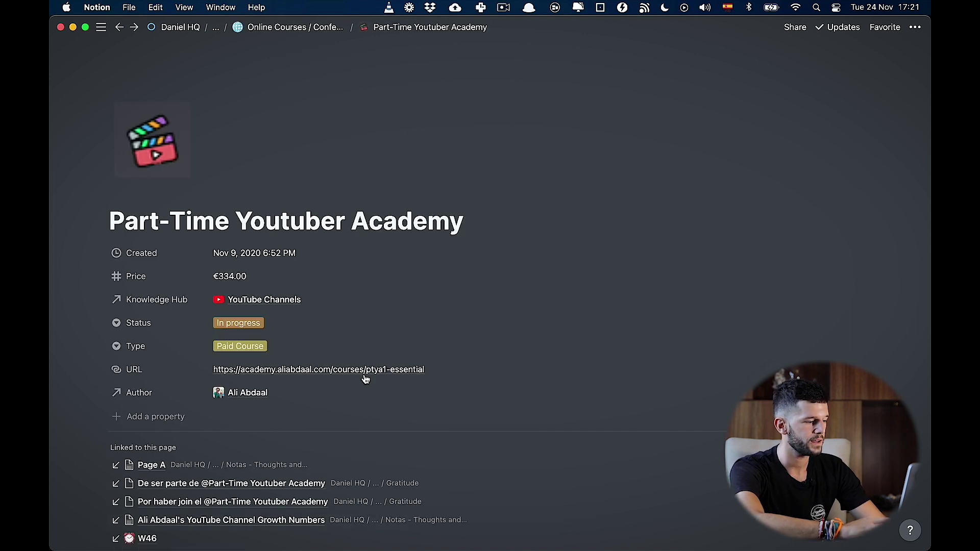
click(158, 470)
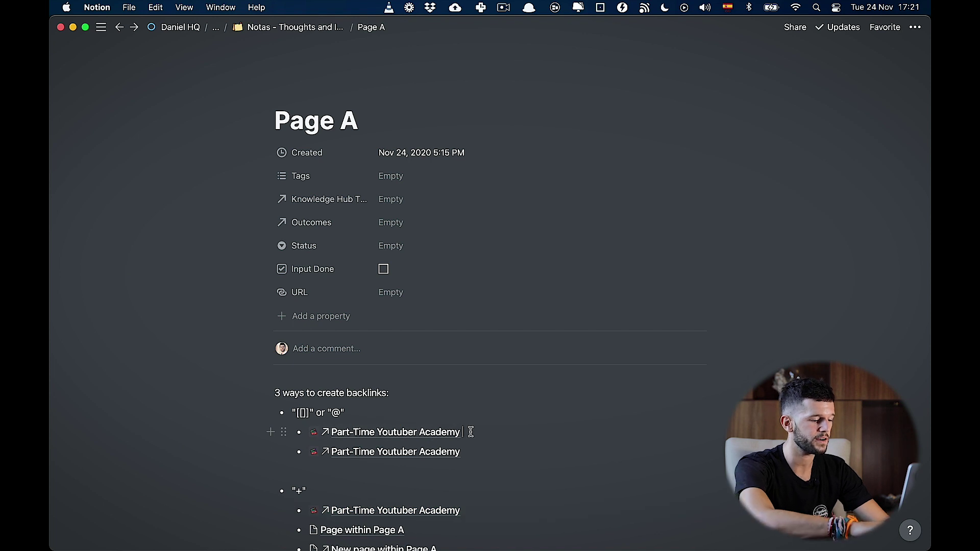
text(some text)
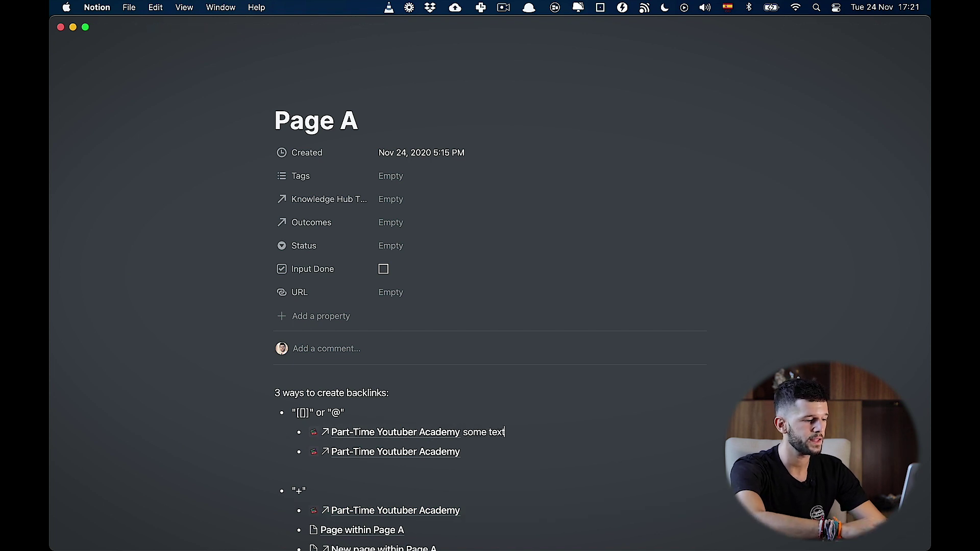
click(416, 432)
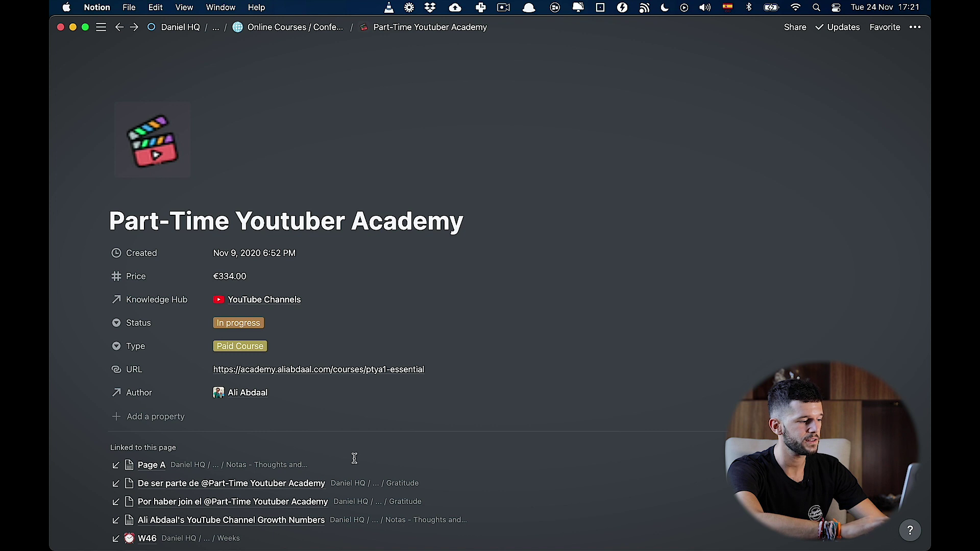
click(149, 466)
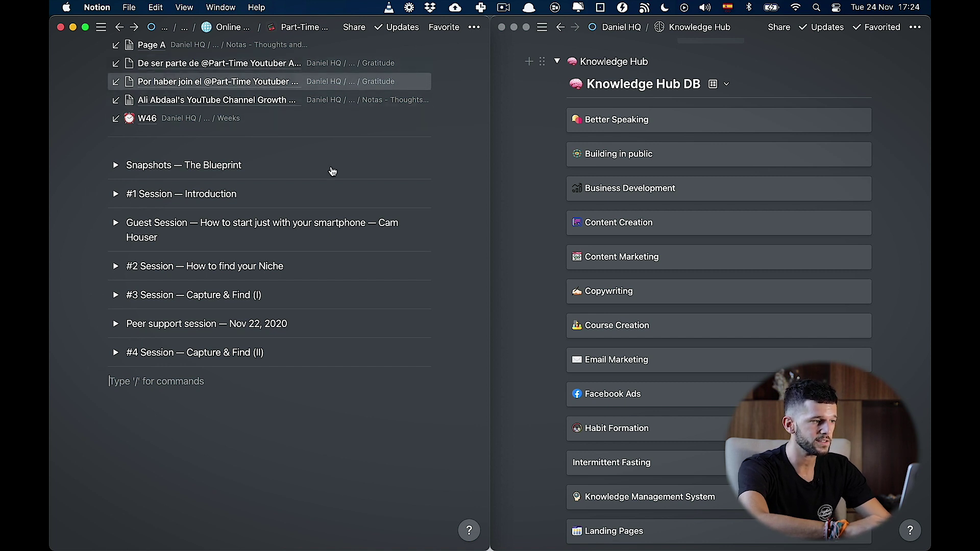
Step: Review Part-Time Youtuber Academy beside Knowledge Hub and place the cursor below the last session toggle
scroll(355, 233, up, 6)
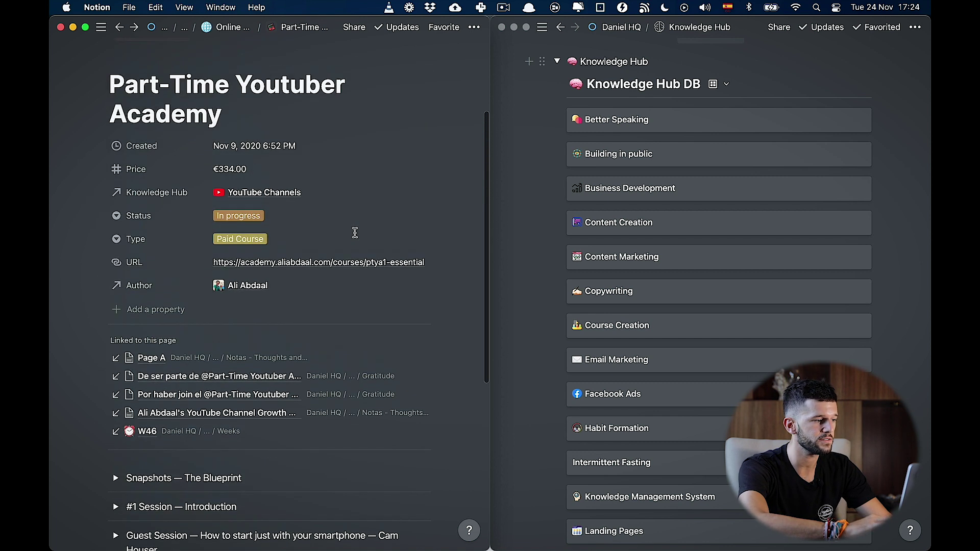
scroll(355, 232, up, 2)
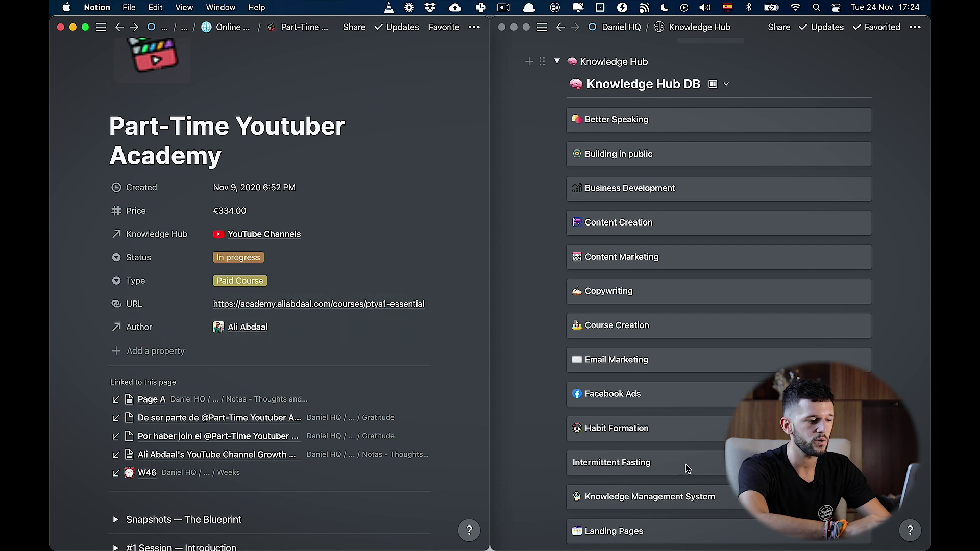
scroll(683, 469, down, 20)
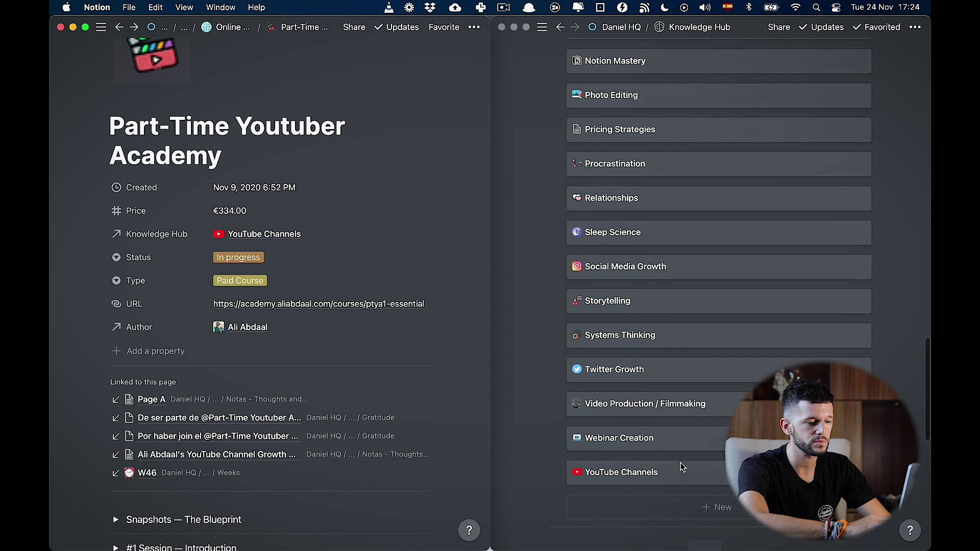
scroll(683, 469, down, 1)
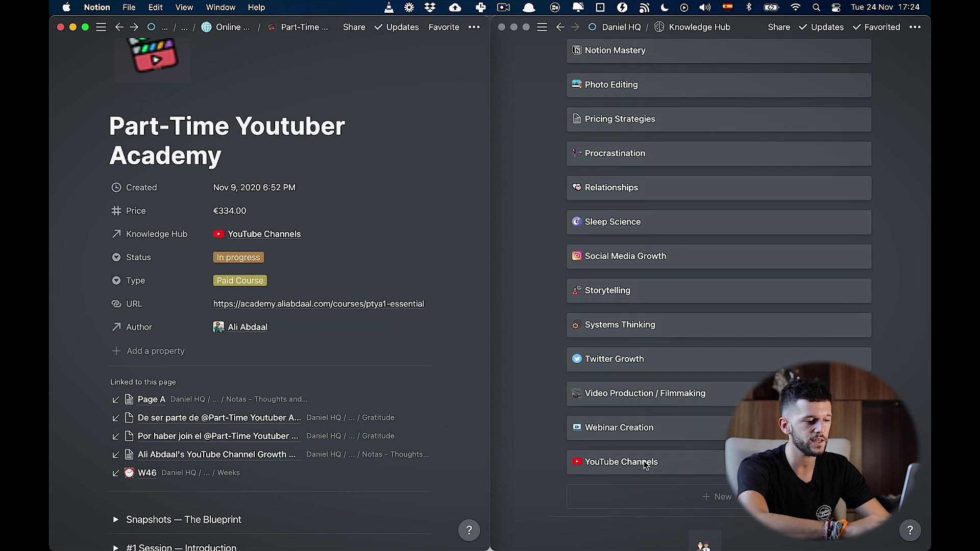
scroll(656, 340, up, 10)
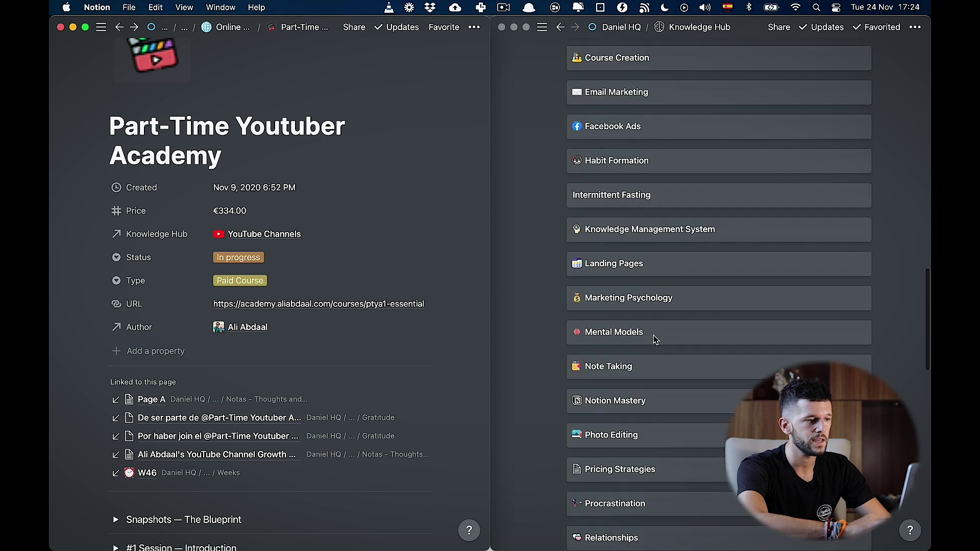
scroll(656, 337, up, 5)
scroll(305, 384, down, 3)
scroll(304, 384, down, 5)
click(170, 388)
scroll(175, 306, up, 3)
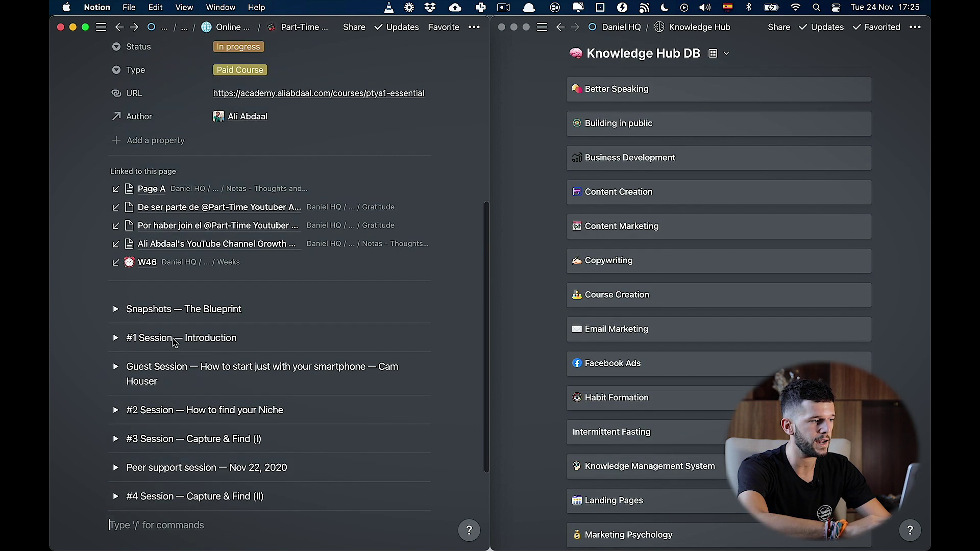
scroll(220, 343, down, 3)
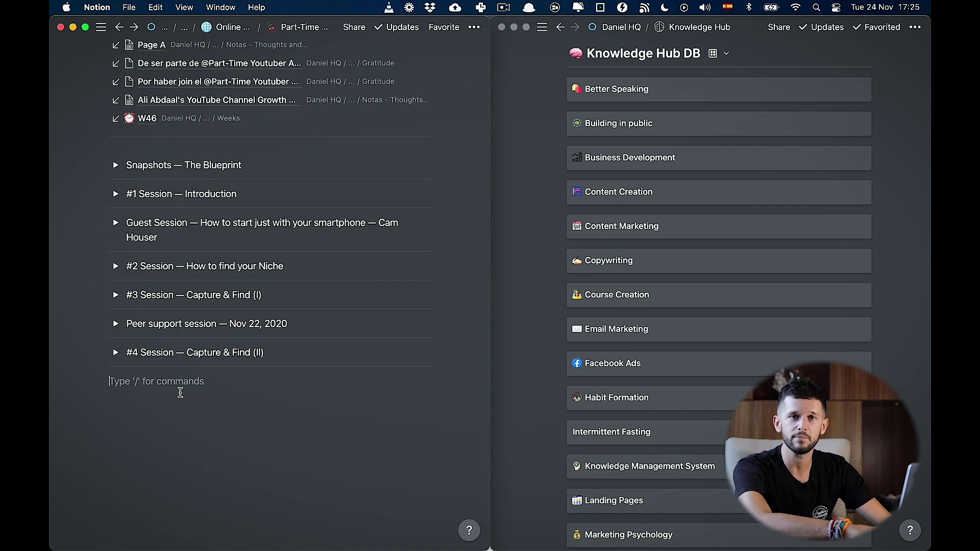
Step: Type 'Ways to build in public:' with bullets 'Use Twitter to document your journey' and 'Record yourself while working'
text(Ways to build in public:)
key(Return)
text(- Use Twitter to document your journey)
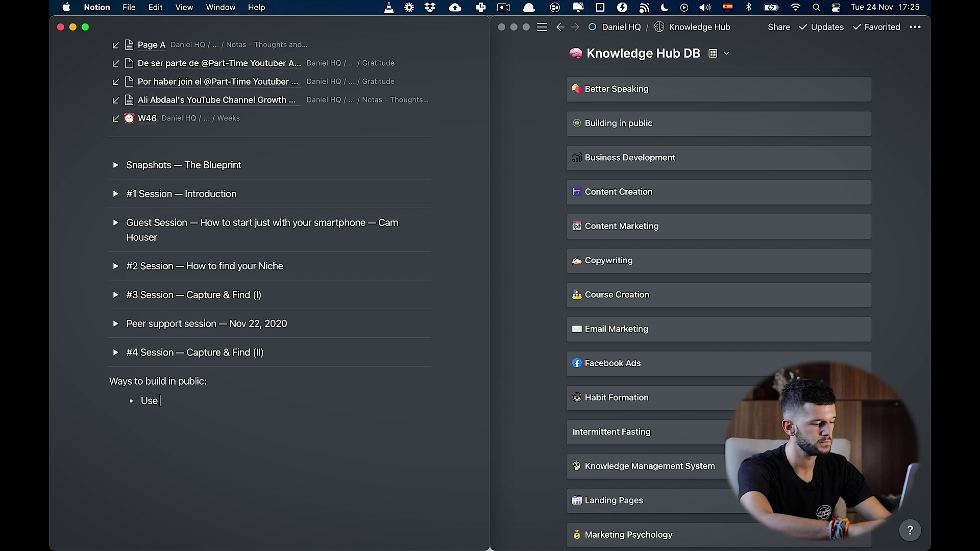
key(Return)
text(Record yourself while working)
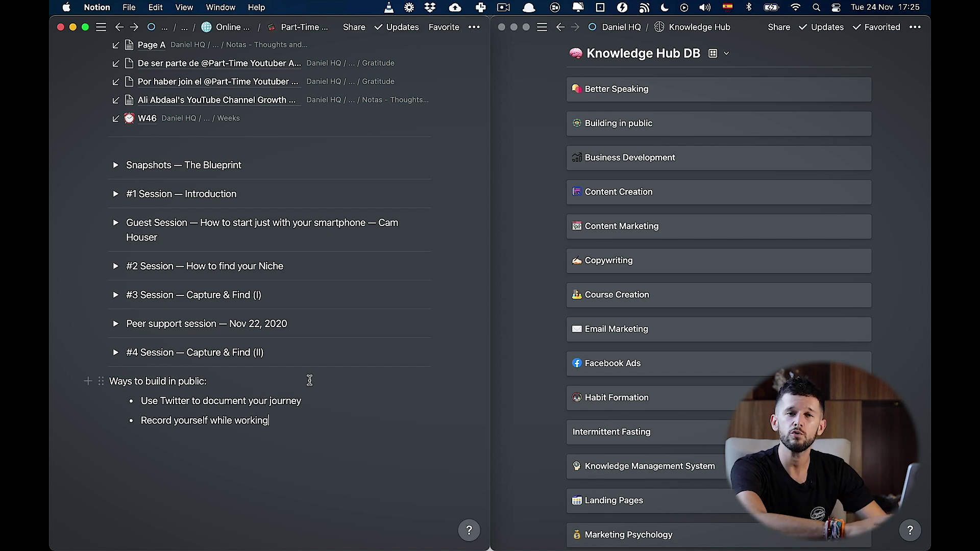
Step: Add a [[ link to the Building in public page beside the list
scroll(310, 380, up, 10)
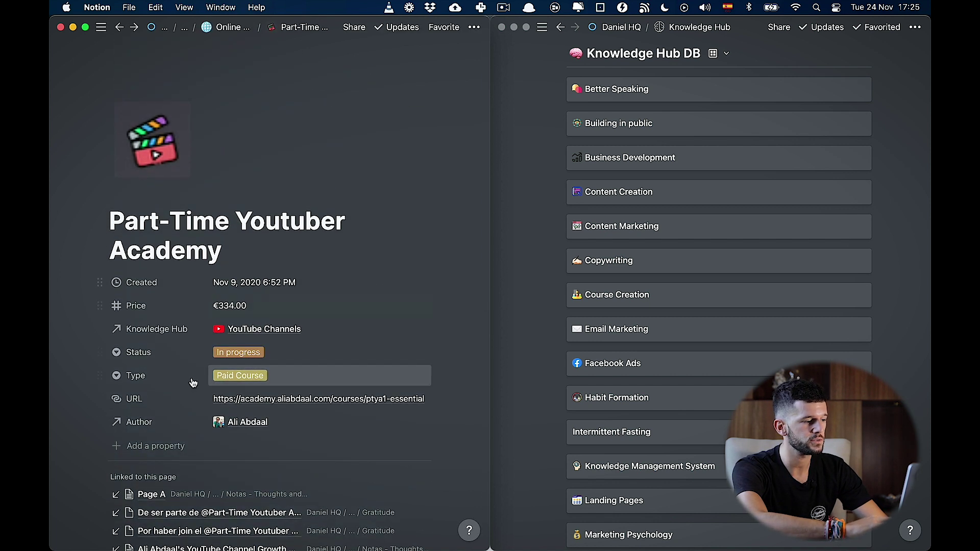
scroll(672, 418, down, 5)
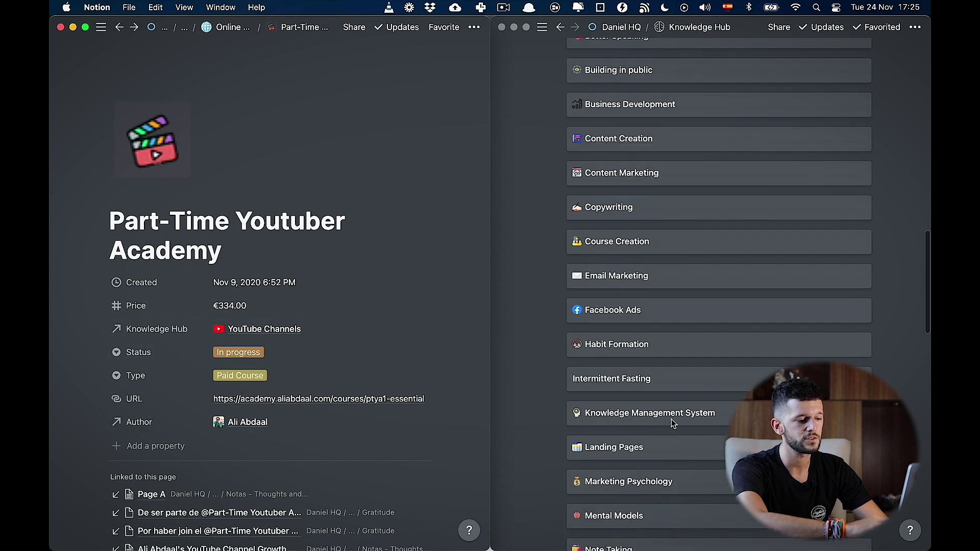
scroll(606, 358, up, 5)
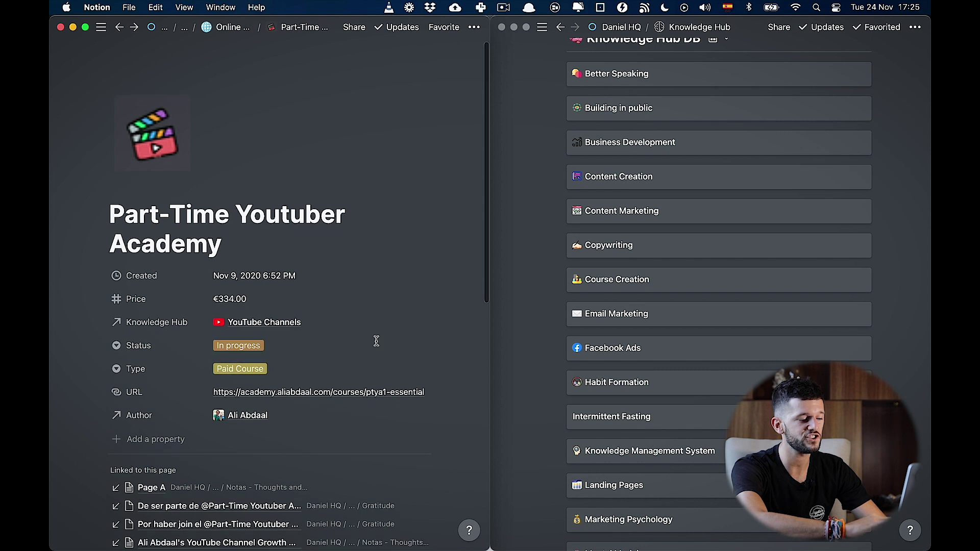
scroll(376, 341, down, 15)
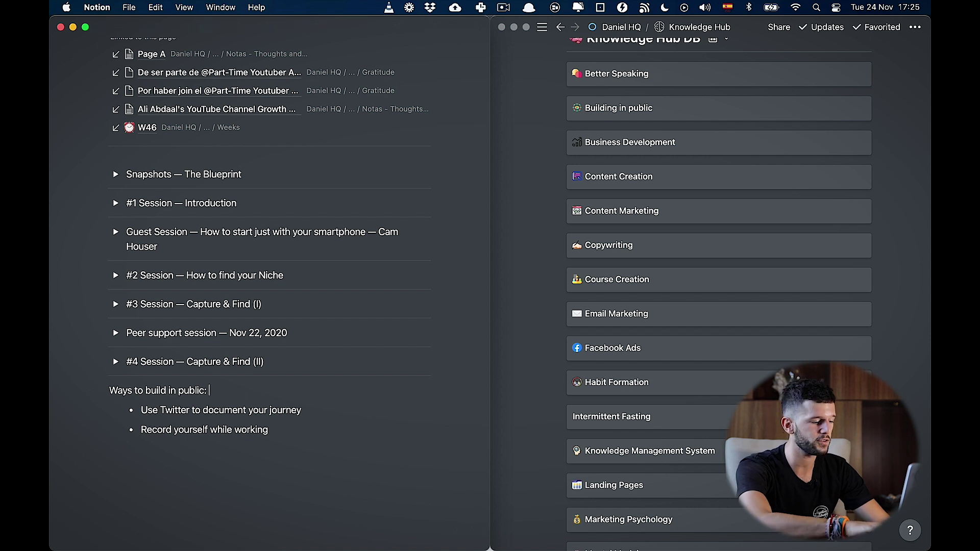
text([[Building in public)
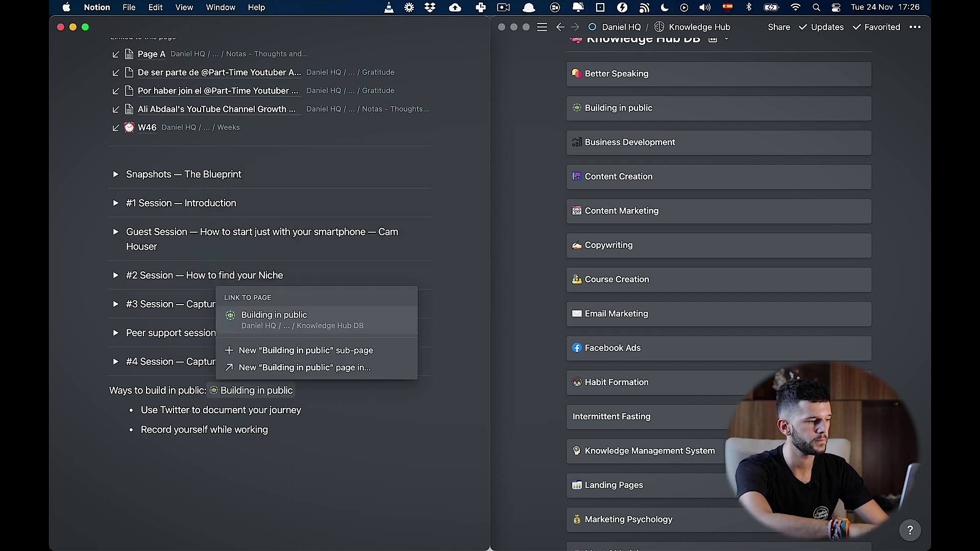
click(288, 330)
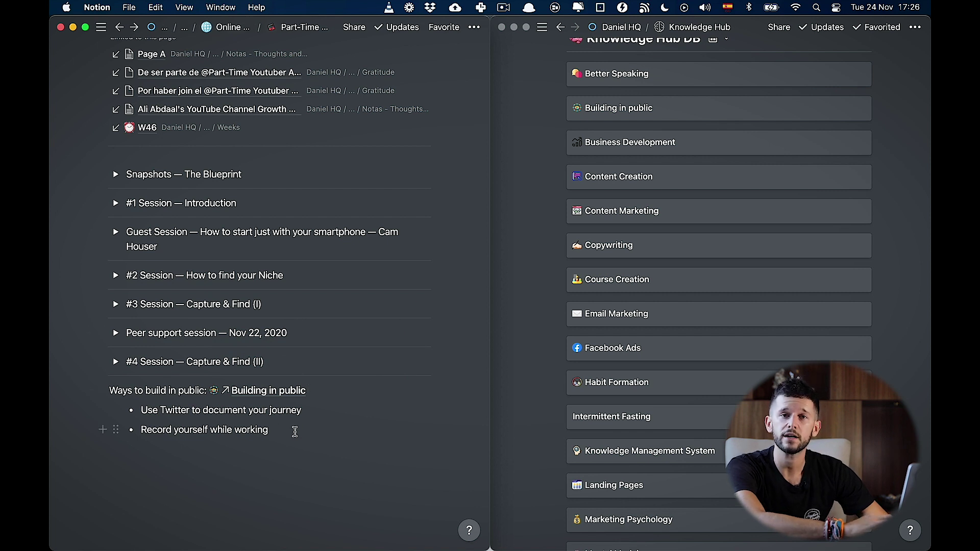
click(890, 118)
Step: Preview Building in public, check Part-Time Youtuber Academy under 'Linked to this page', then close it
click(697, 114)
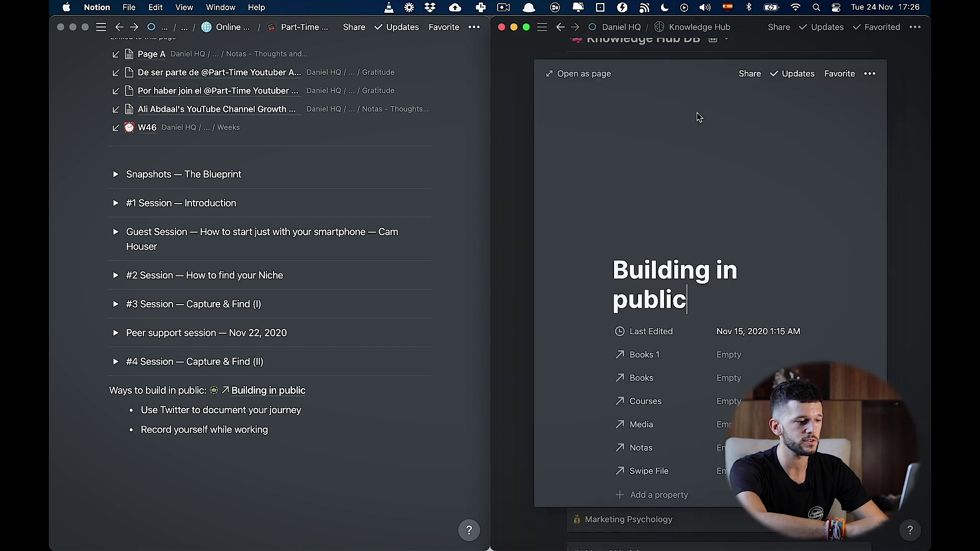
scroll(687, 383, down, 5)
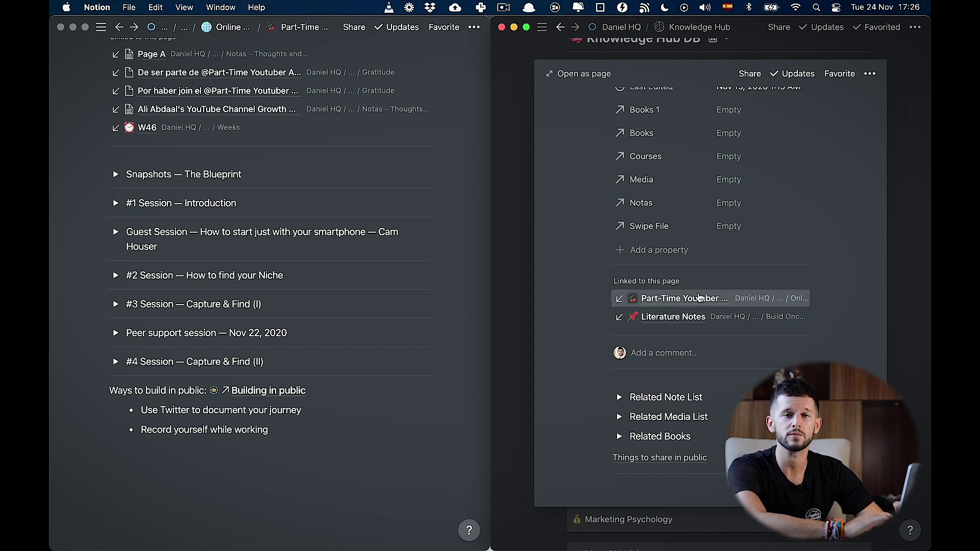
scroll(699, 299, up, 5)
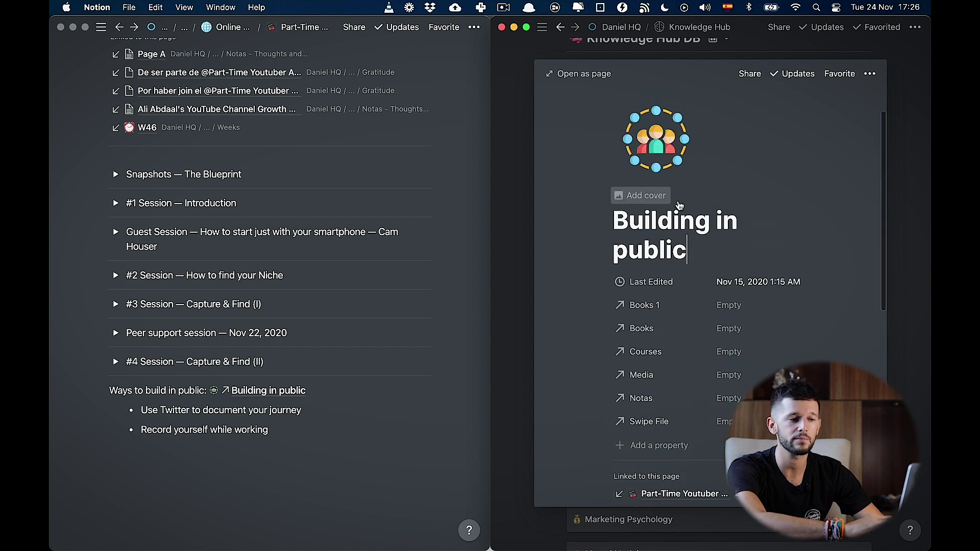
scroll(796, 328, down, 4)
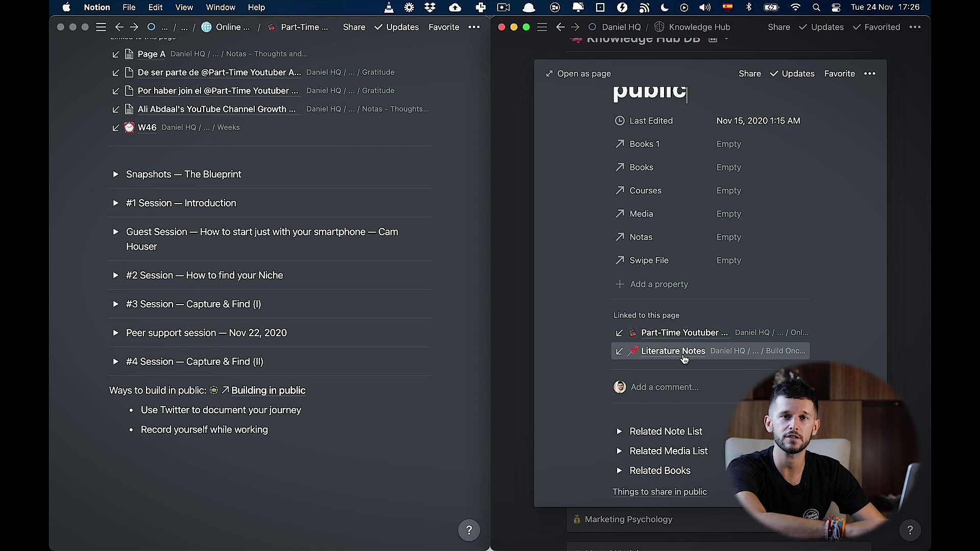
click(280, 434)
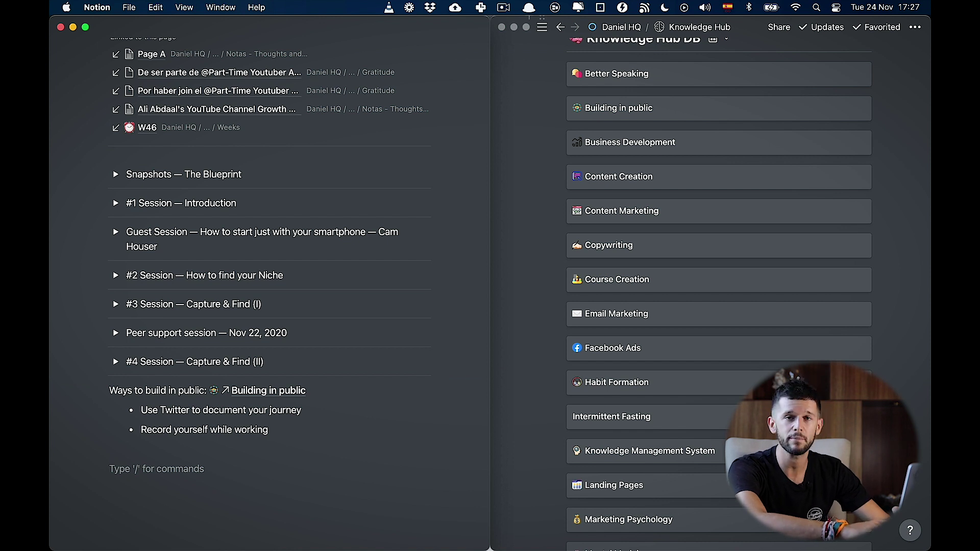
Step: Write a 'Video ideas:' list of three Notion video bullets, then add '+Process this video ideas' after its heading
text(Video ideas:)
key(Return)
text(- How to use notion backlinks)
key(Return)
text(How to use notion for creating websites)
key(Return)
text(How to us en)
key(BackSpace)
key(BackSpace)
key(BackSpace)
text(e notion for capturing leads for my business)
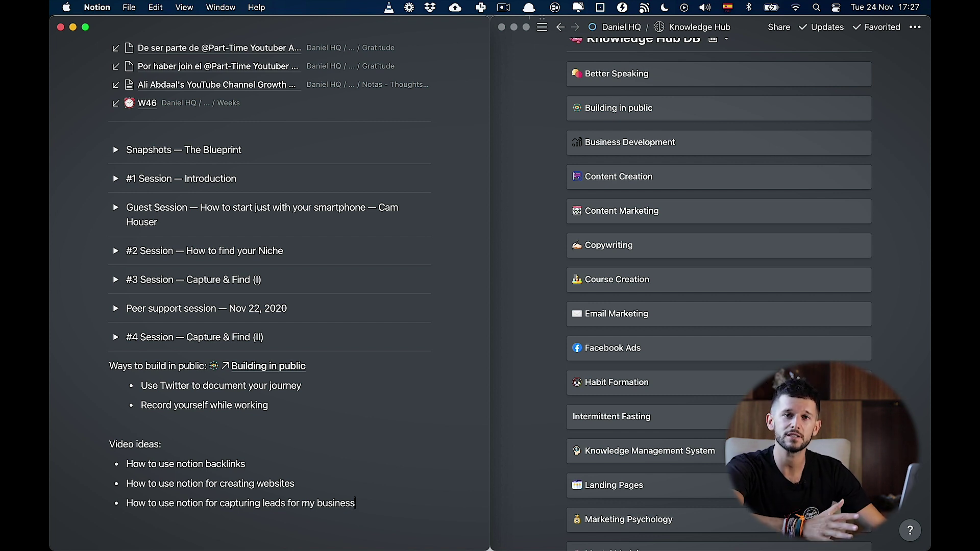
click(176, 448)
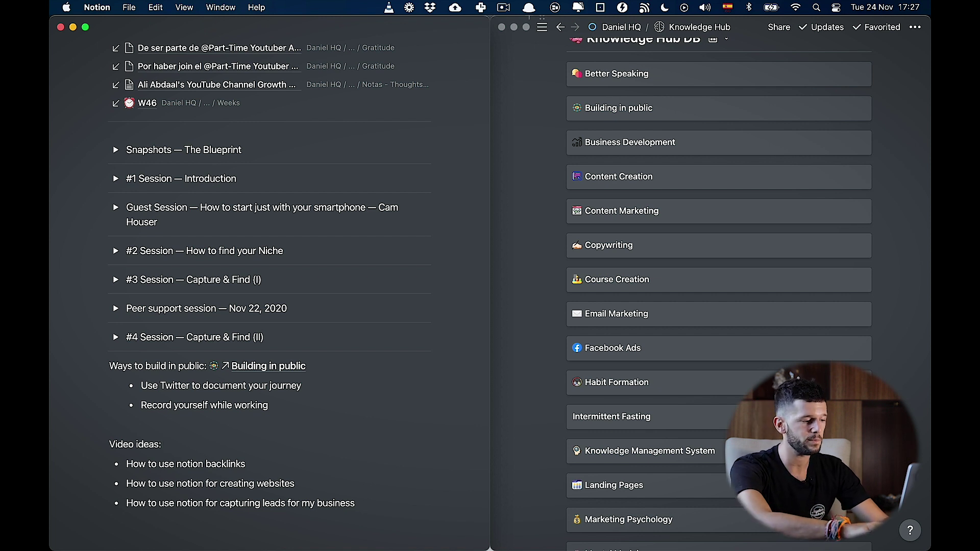
text(+)
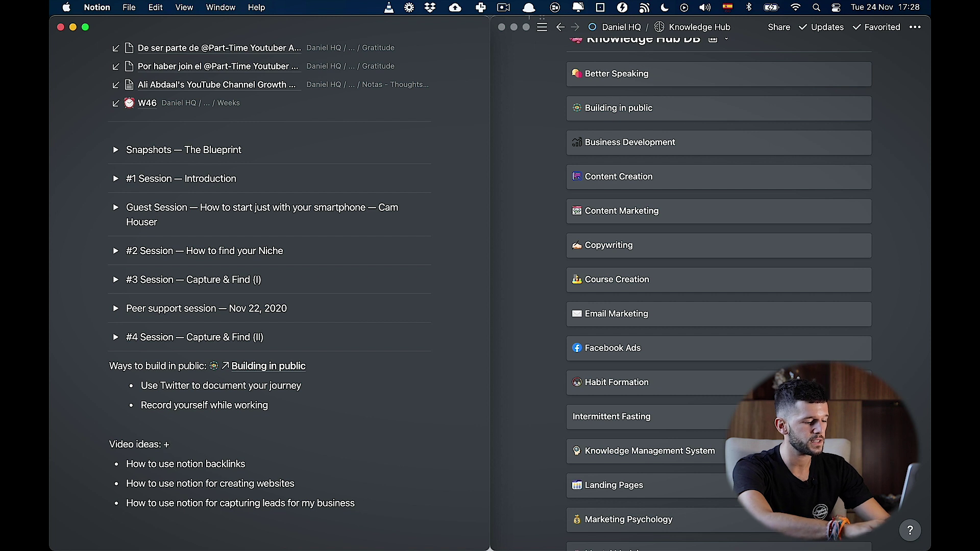
text(Proces)
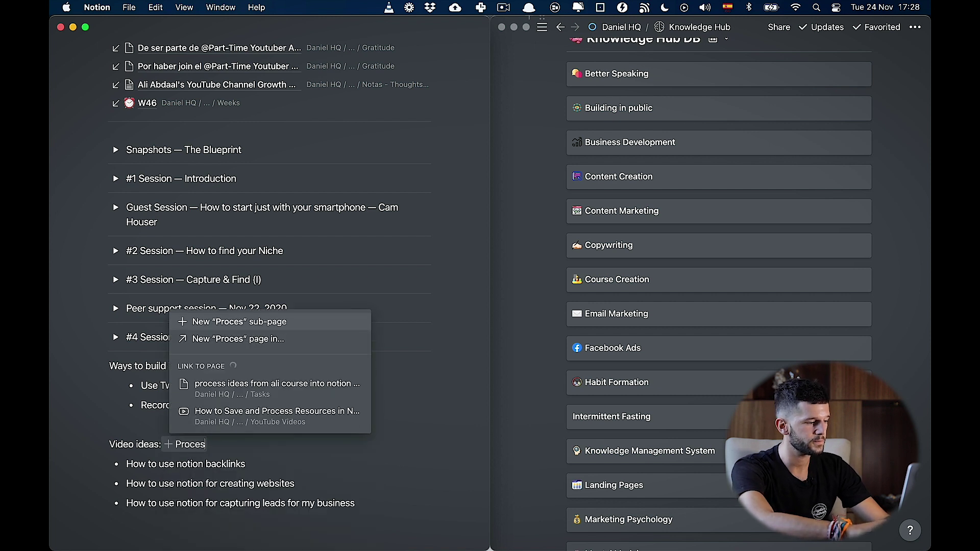
text(s this video)
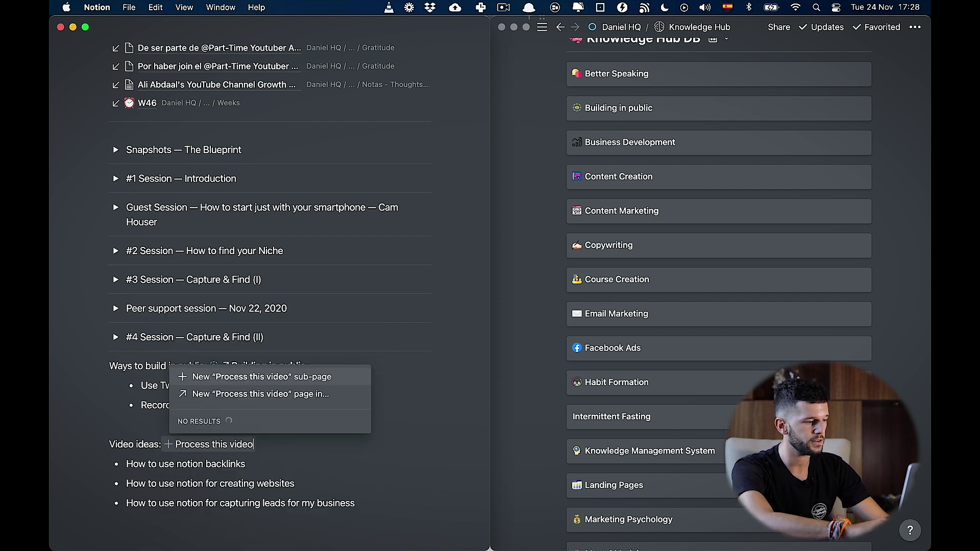
text( ideas)
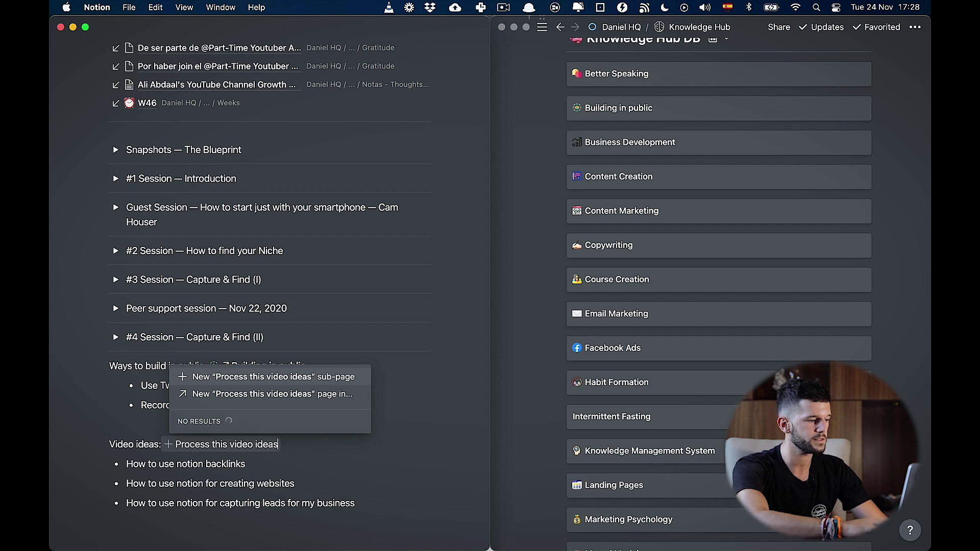
Step: Create the 'Process this video ideas' page inside the Tasks database
click(220, 394)
text(tasks)
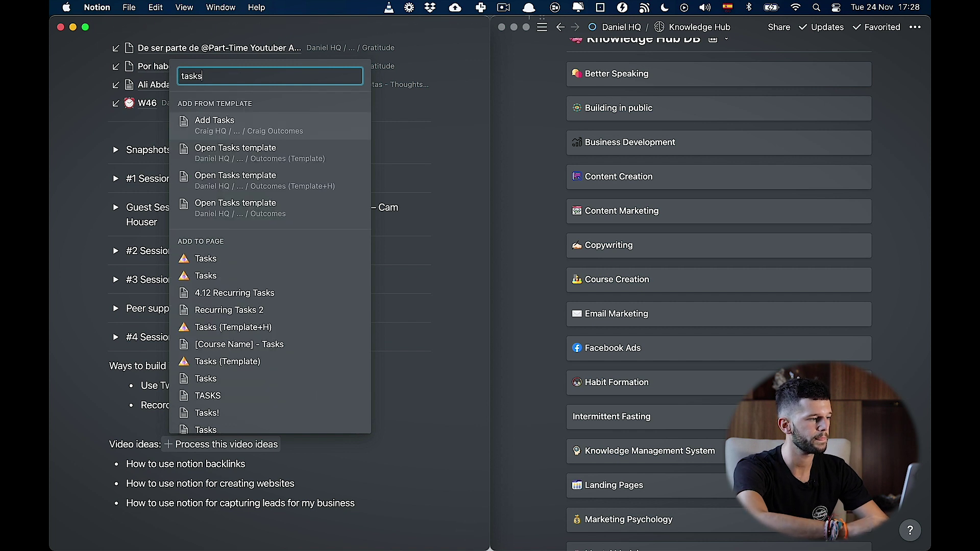
click(225, 258)
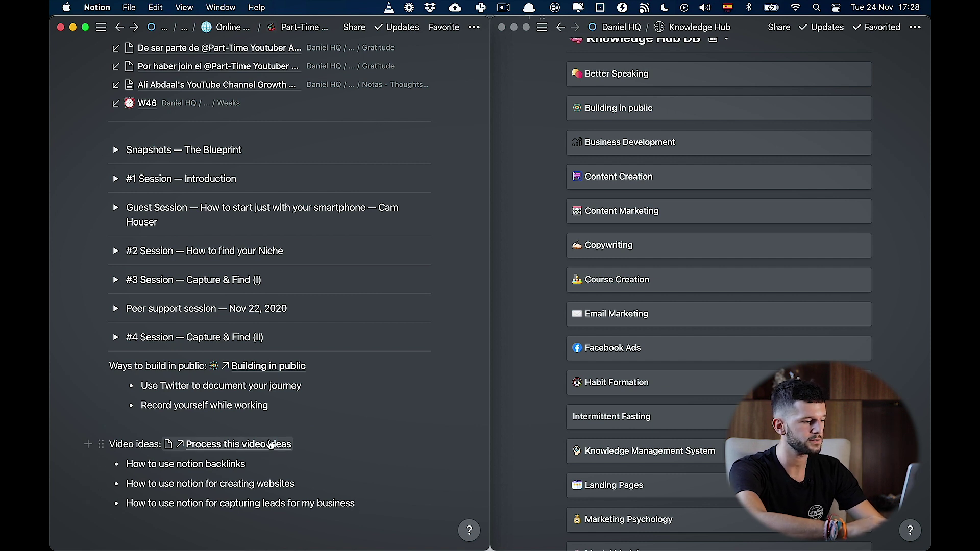
Step: Set the new task's Do Date to Nov 25, 2020, then add an empty block below the list
click(247, 446)
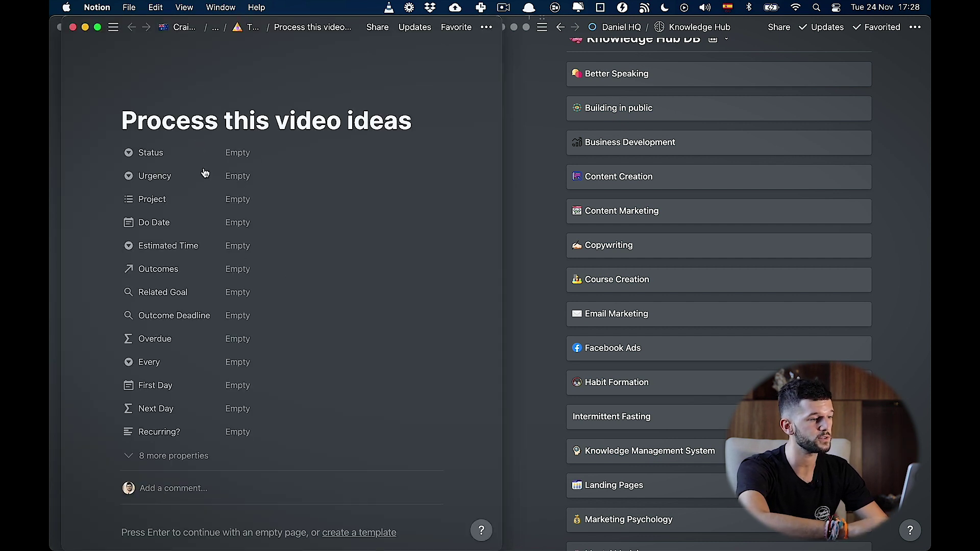
click(239, 225)
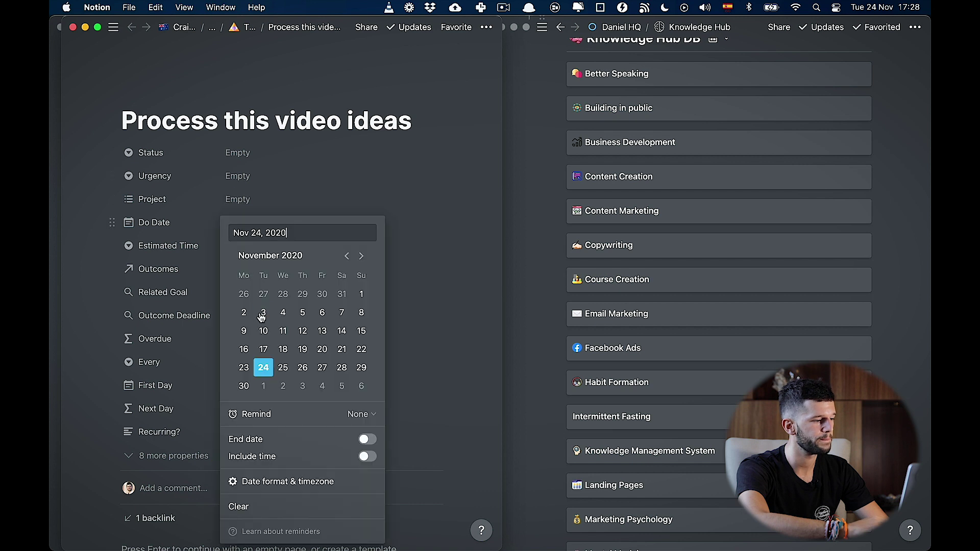
click(287, 366)
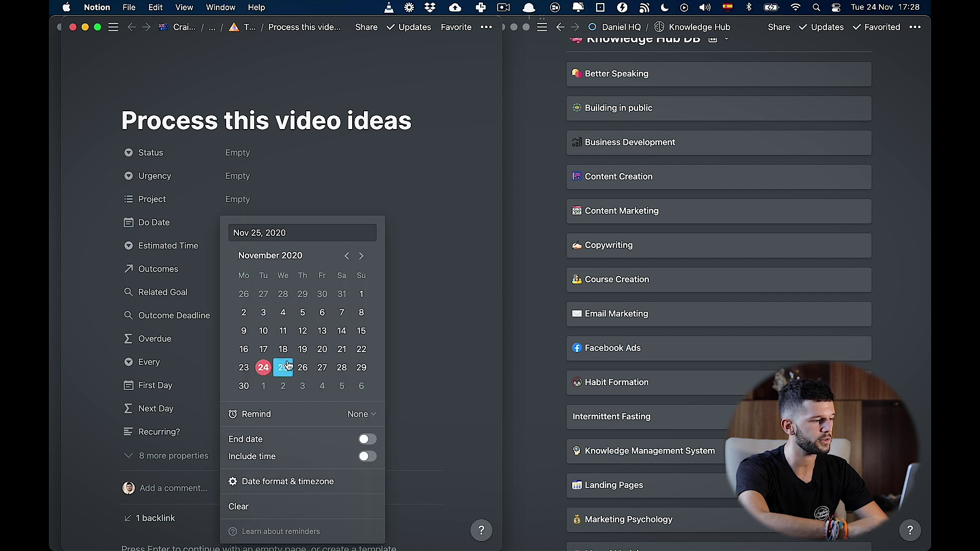
click(442, 312)
key(super+w)
scroll(309, 383, down, 3)
click(247, 432)
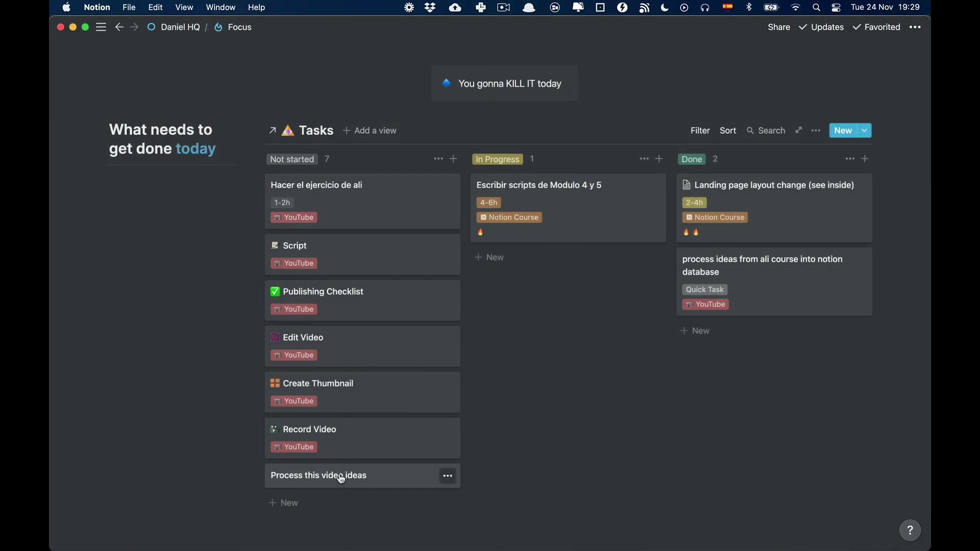
Step: Open the Process this video ideas task and follow its 1 backlink to the Part-Time Youtuber Academy page
click(342, 480)
click(313, 446)
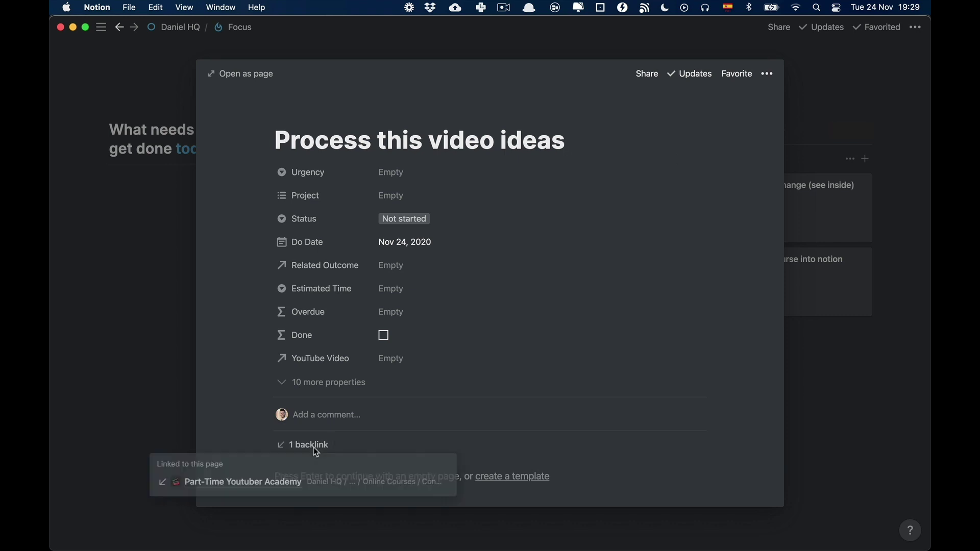
click(257, 480)
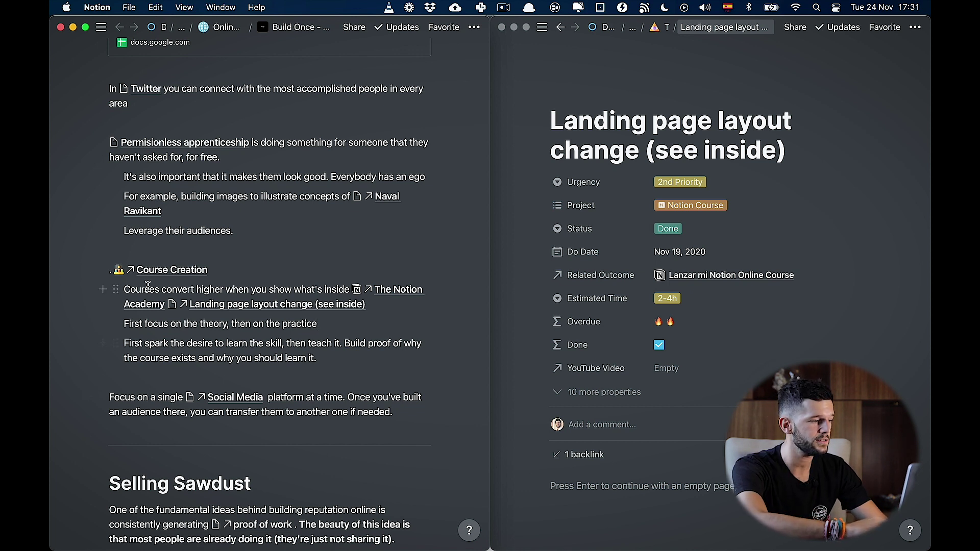
Step: Highlight the sentence about courses converting higher, then list the task page's backlinks
drag(124, 289, 334, 292)
click(335, 292)
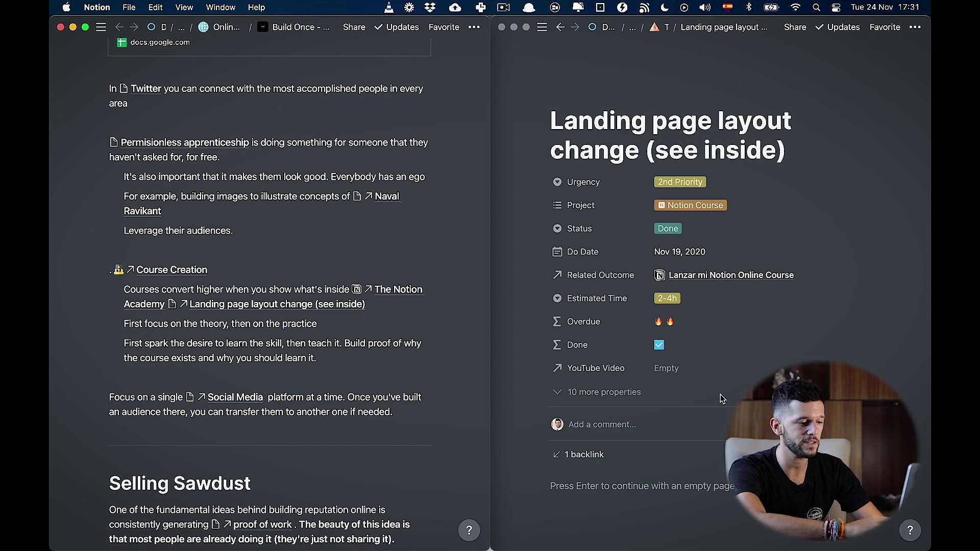
click(595, 465)
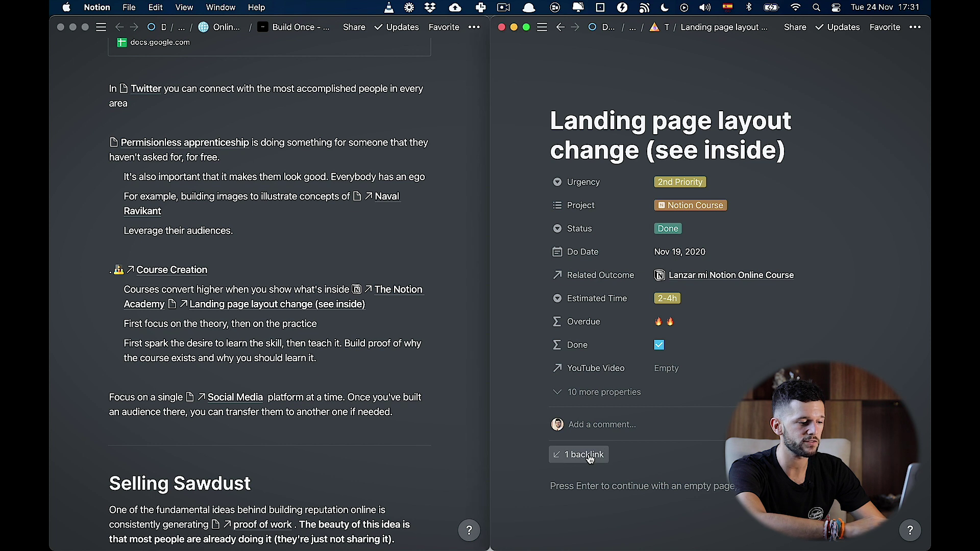
click(586, 455)
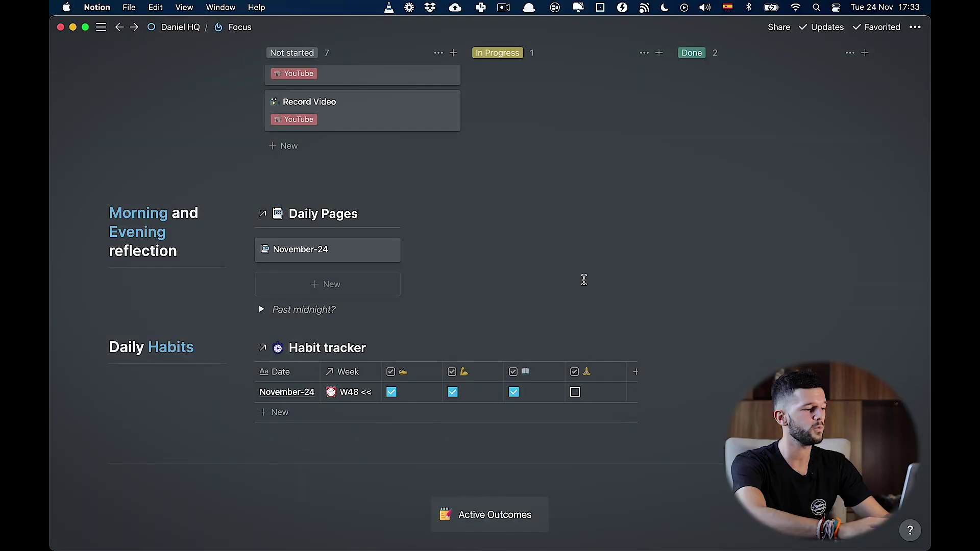
Step: Look over the People database window, then bring the Focus dashboard back to front
key(ctrl+Down)
click(622, 231)
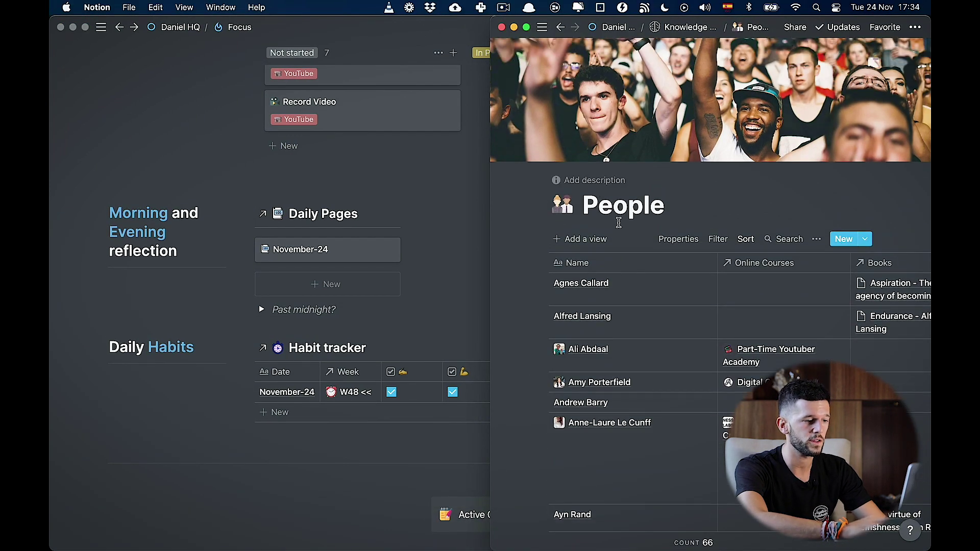
scroll(649, 329, down, 15)
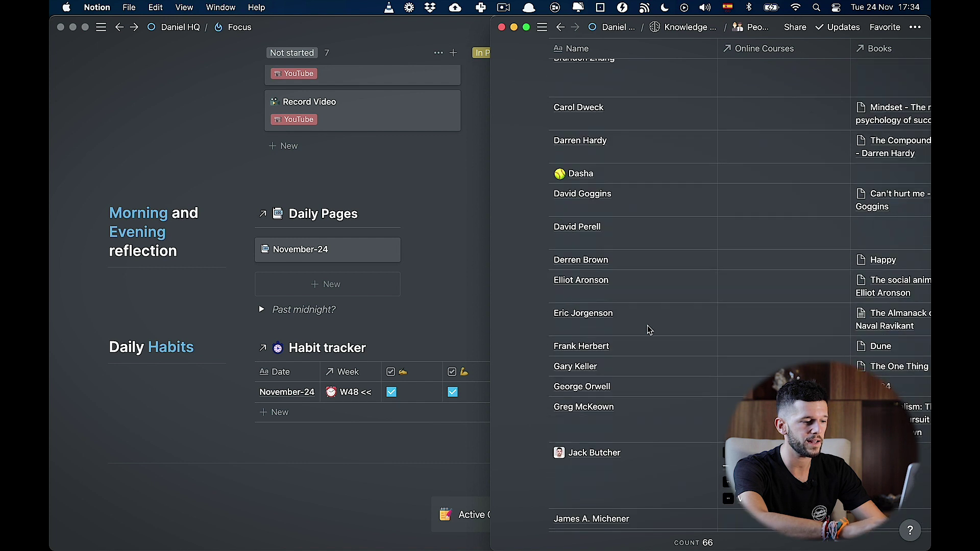
click(471, 290)
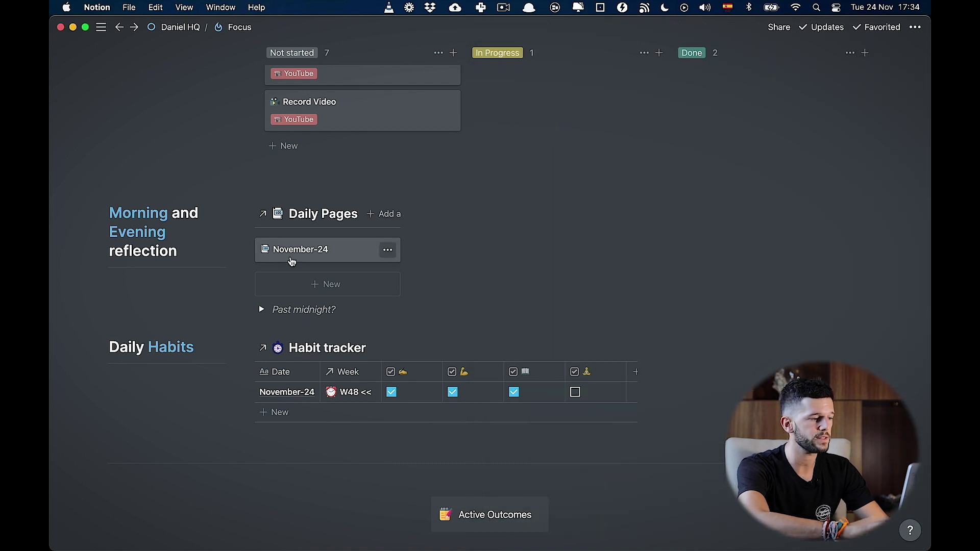
Step: Create a new Daily Pages entry filled from the Daily Log Template
click(323, 294)
click(340, 418)
scroll(391, 424, down, 3)
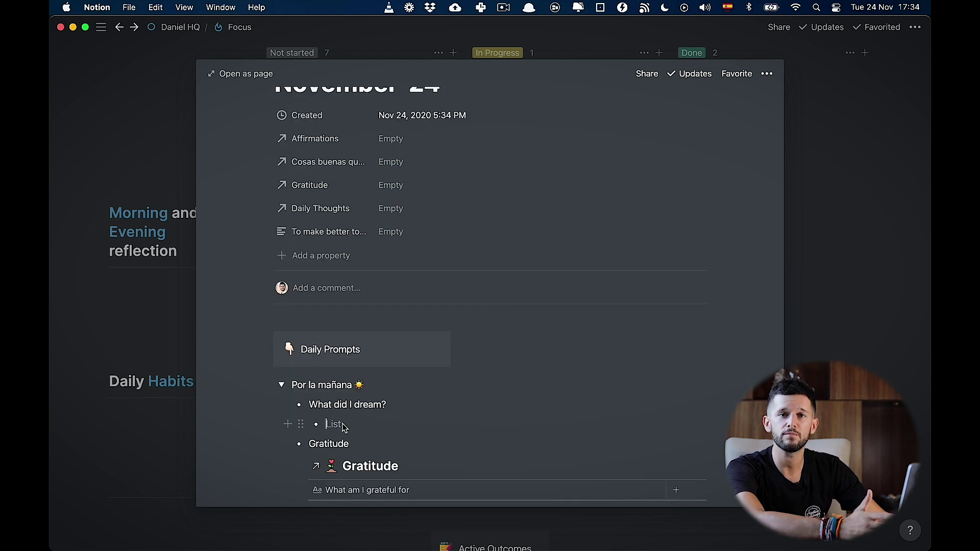
Step: Write 'Today I dreamt of' and mention the person's page from the People database
text(Today I dreamt of)
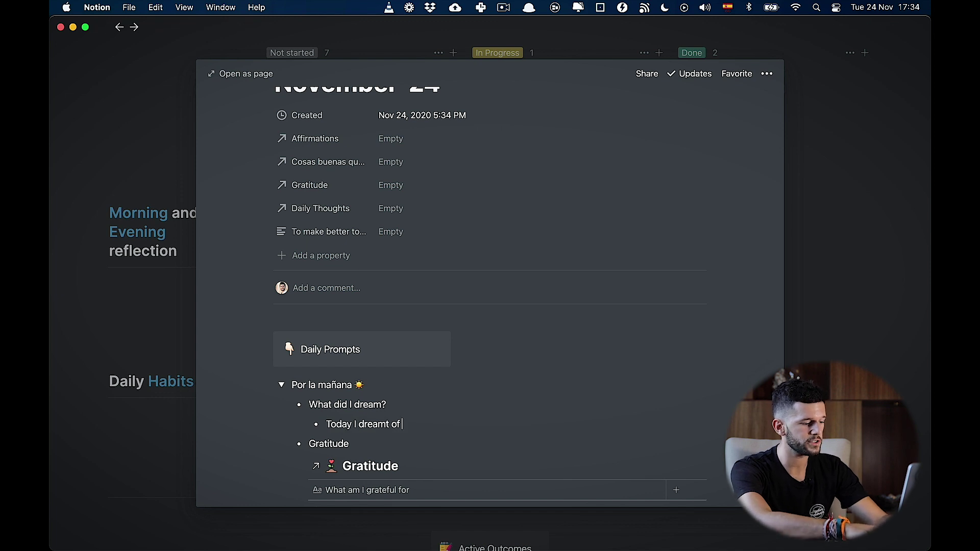
text( @dasha)
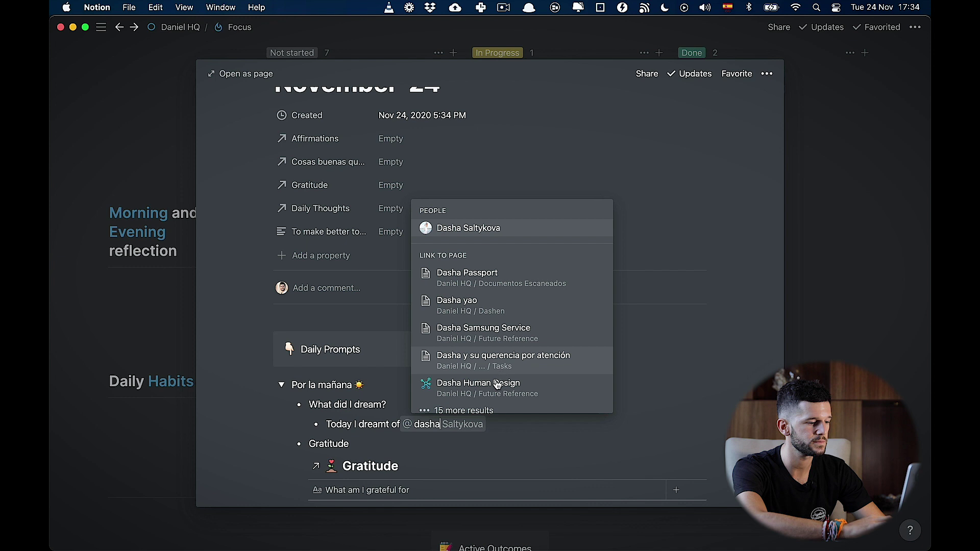
click(465, 412)
scroll(465, 408, down, 5)
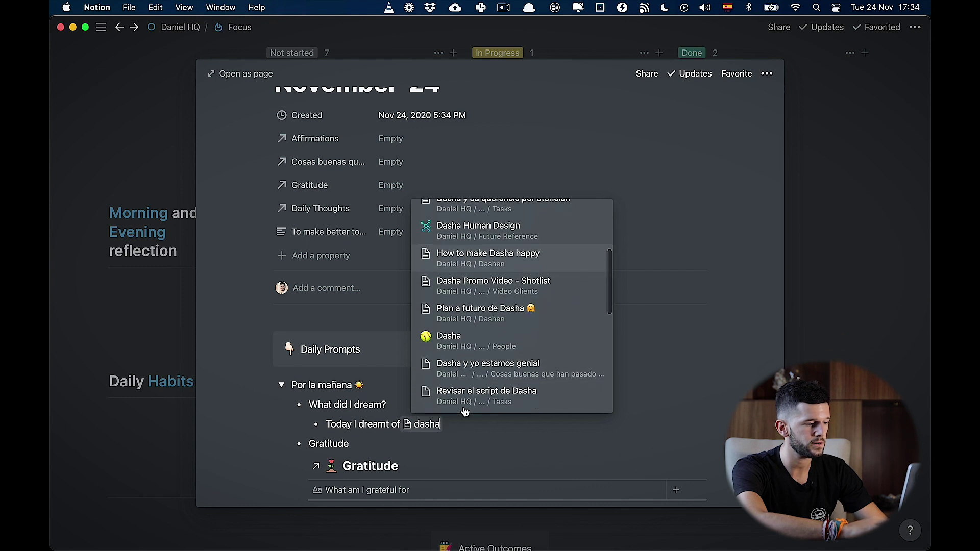
click(503, 336)
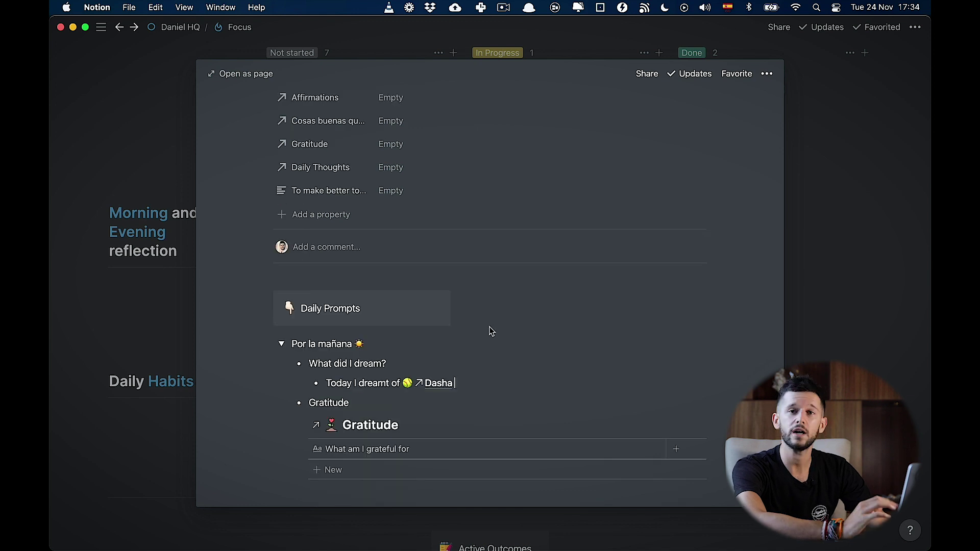
Step: Open the mentioned person's page and expand all its linked pages, led by November-24
click(440, 383)
scroll(388, 404, down, 2)
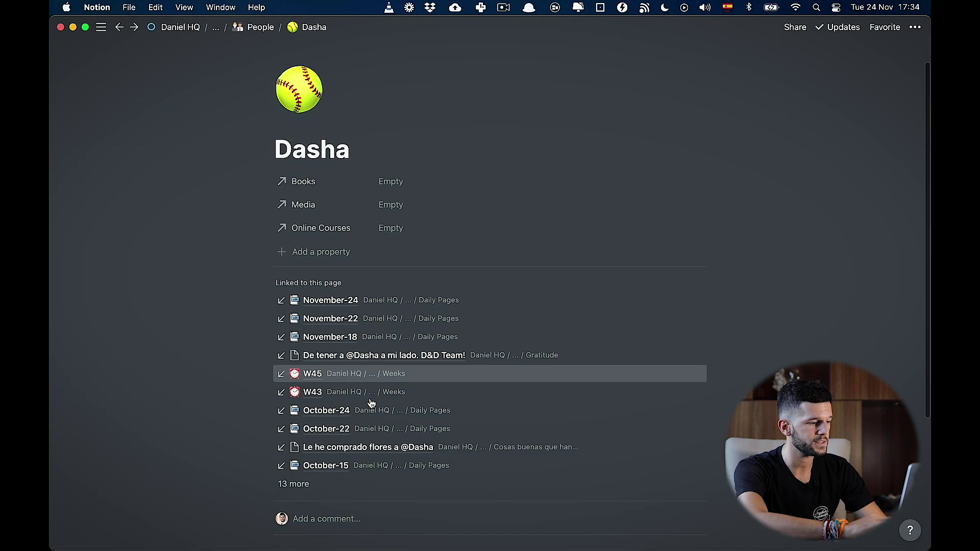
click(293, 484)
scroll(318, 463, down, 8)
scroll(317, 464, up, 1)
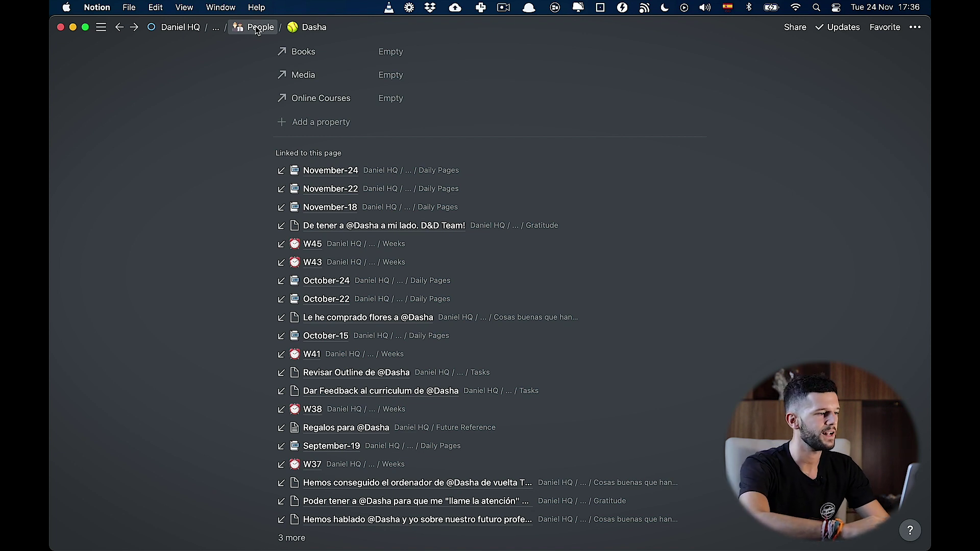
Step: Create a People template named 'Man' with a man emoji icon
click(256, 28)
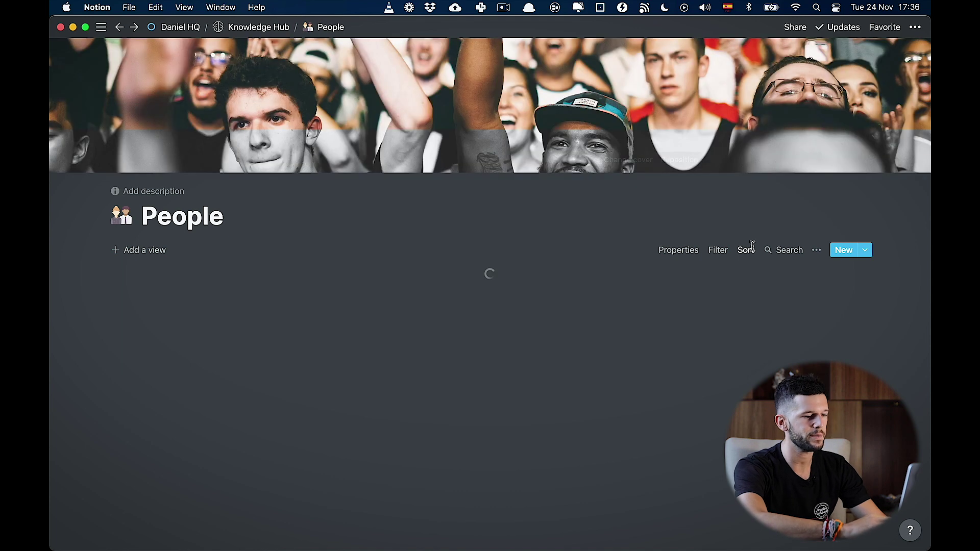
click(864, 251)
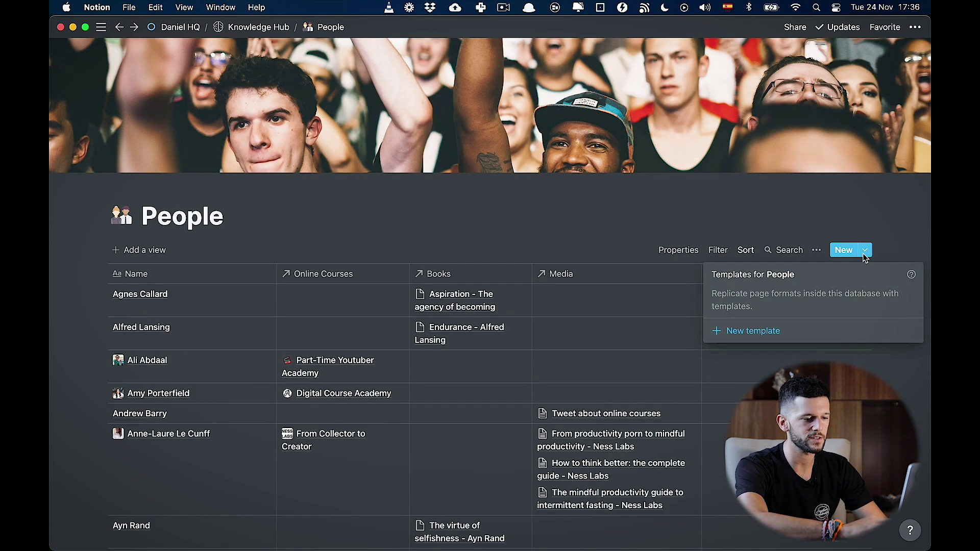
click(750, 331)
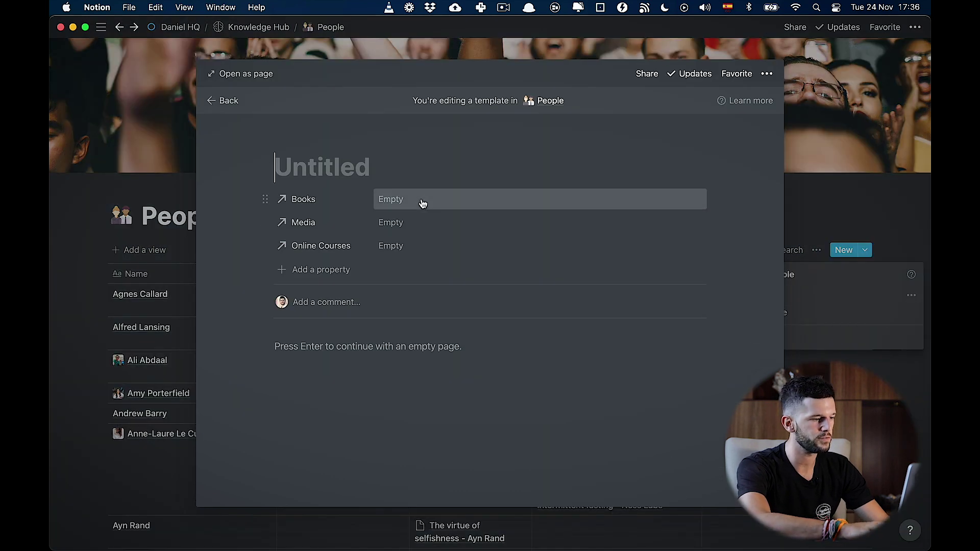
text(Man)
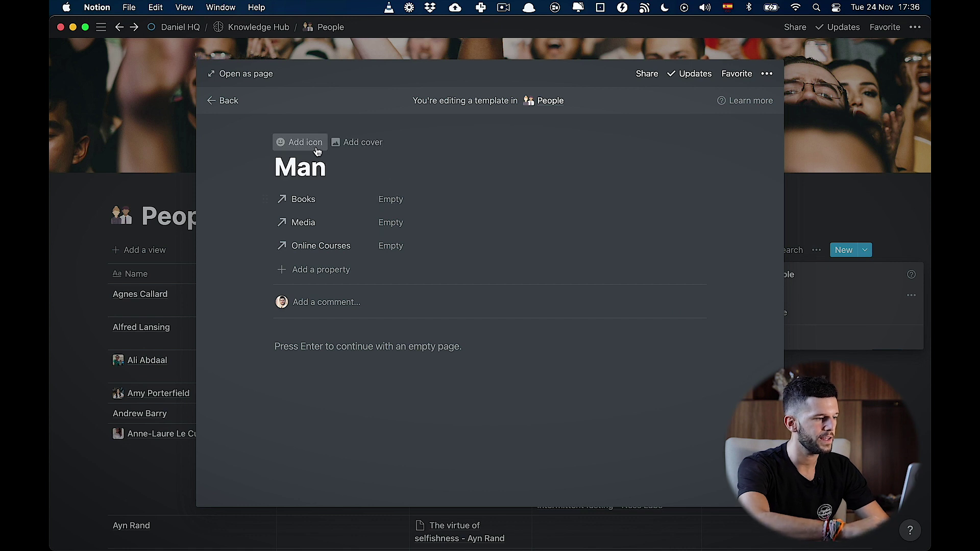
click(316, 148)
click(299, 198)
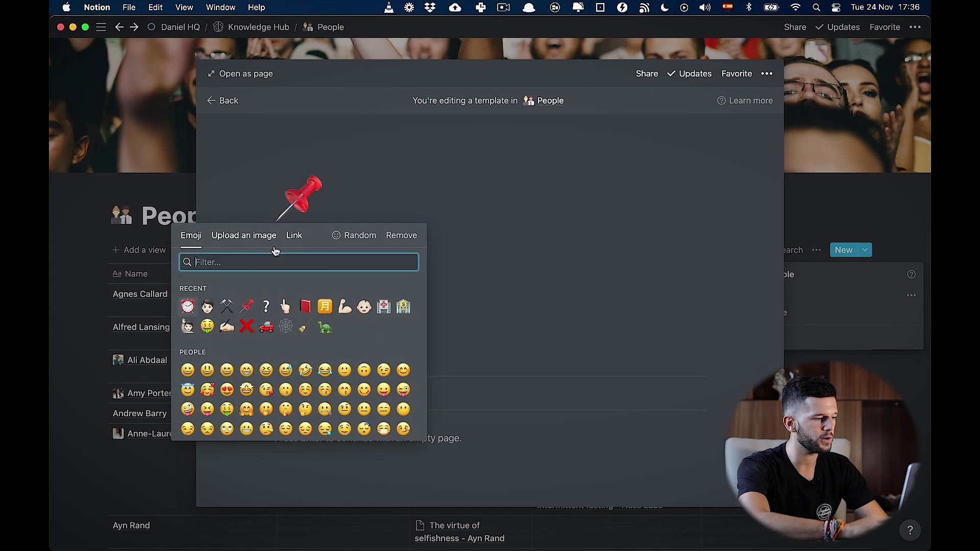
click(208, 306)
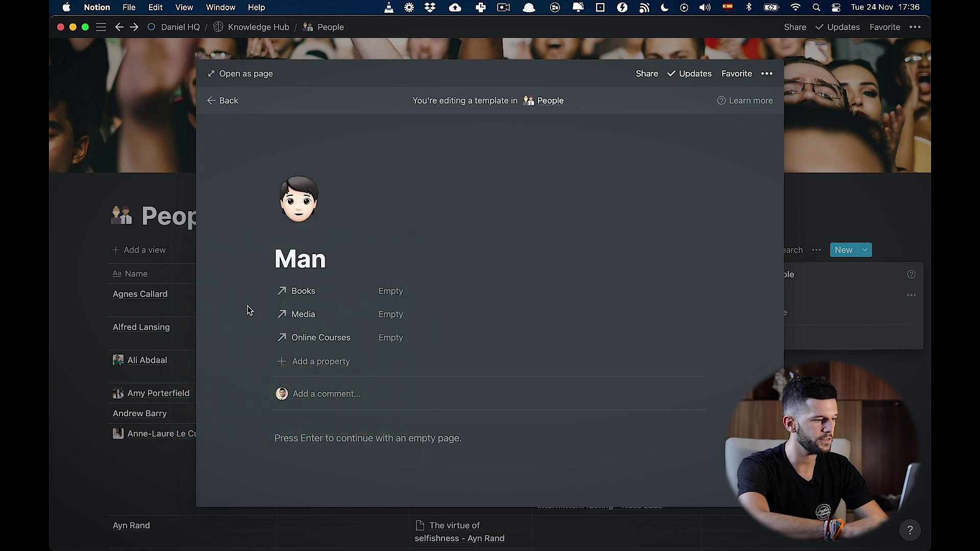
key(Escape)
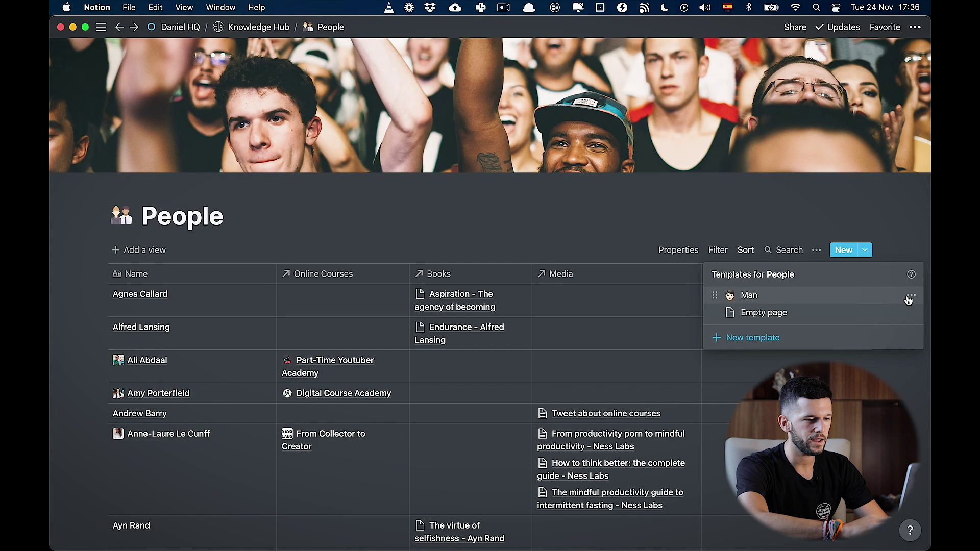
Step: Duplicate the Man template and rename the copy 'Woman'
click(912, 295)
click(845, 303)
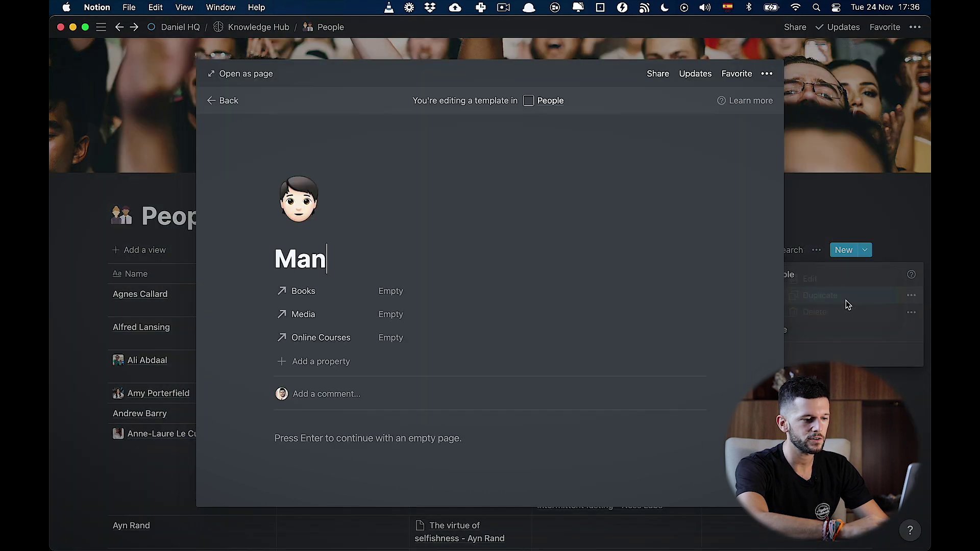
key(super+a)
text(Woman)
key(Escape)
Step: Change the Man template's icon to a skin-tone man emoji
click(911, 297)
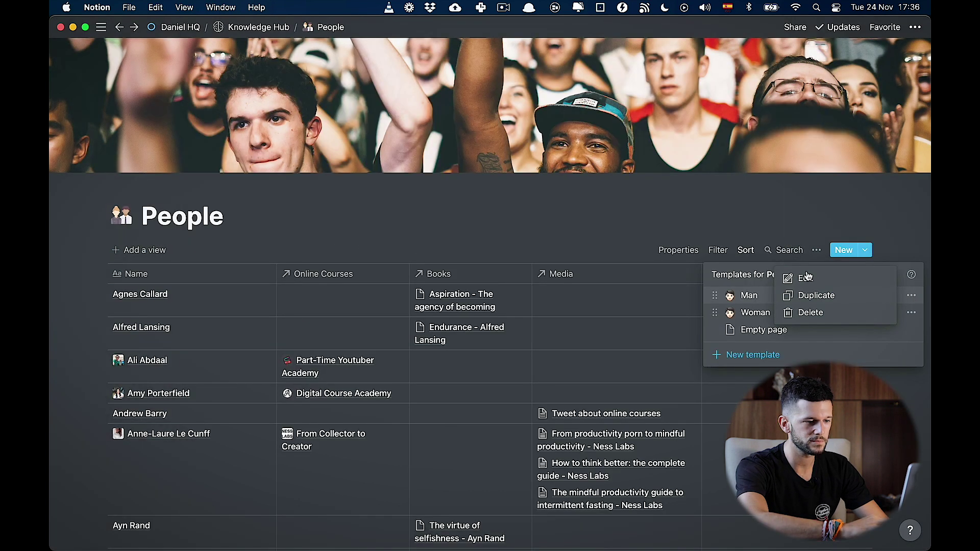
click(809, 278)
click(298, 199)
click(154, 327)
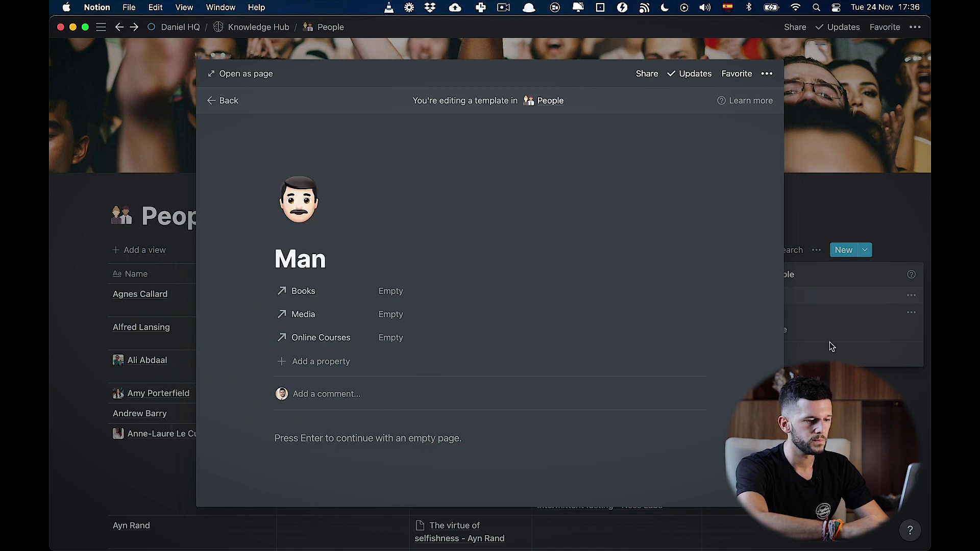
click(870, 354)
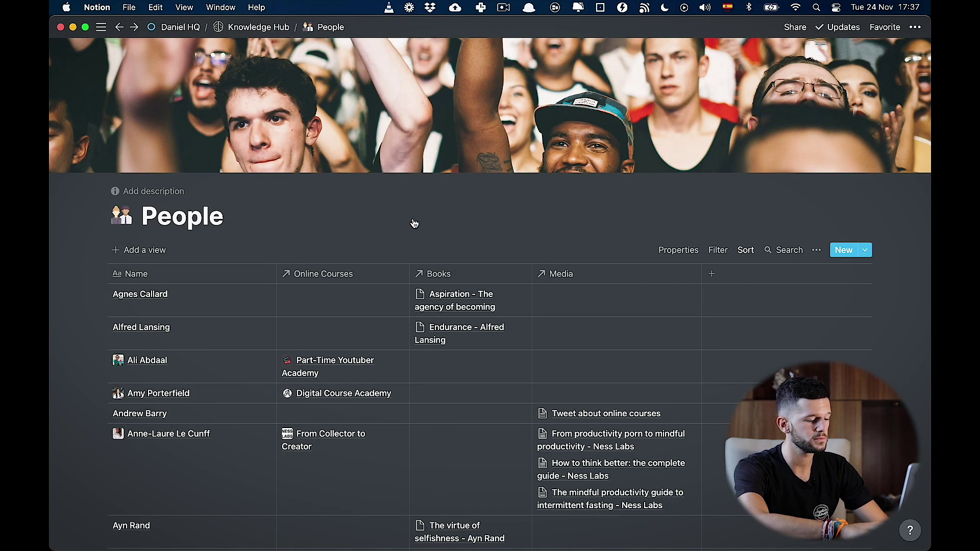
Step: Find the Daily Log Template via search and go to the November-24 daily page
key(super+p)
text(daily log)
key(Return)
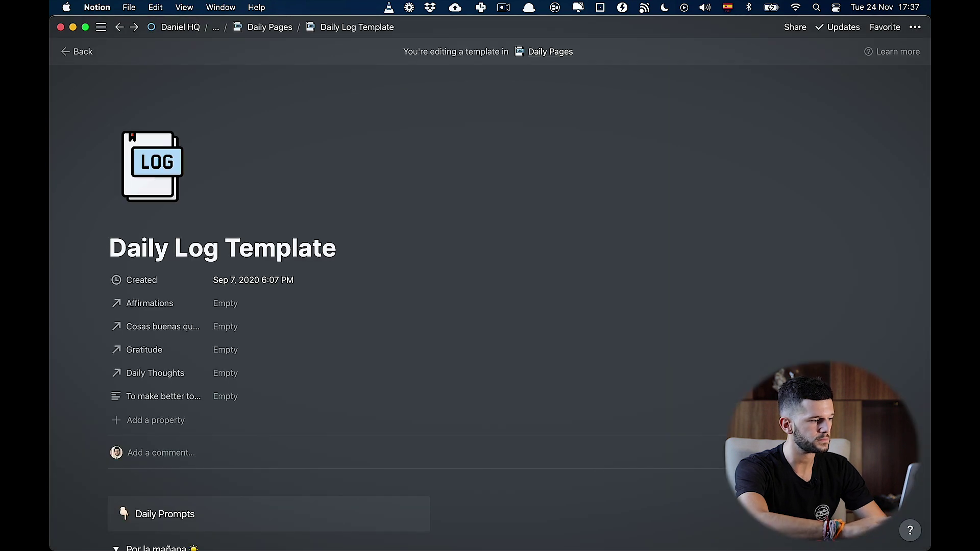
click(267, 24)
click(217, 158)
scroll(384, 437, down, 5)
Step: Add a 'Today I met' bullet linking a new Tom page built from the Man template
click(330, 349)
key(Return)
text(Today I met)
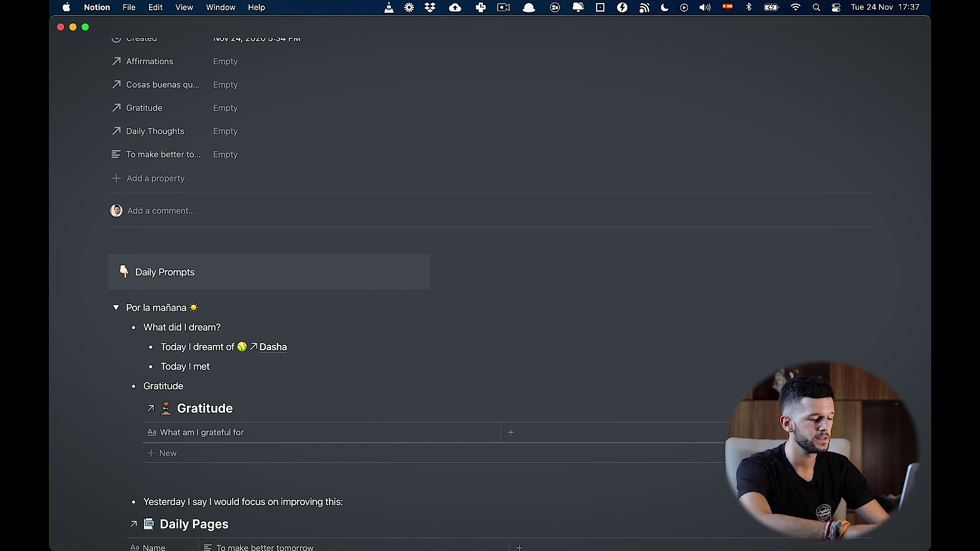
text( +)
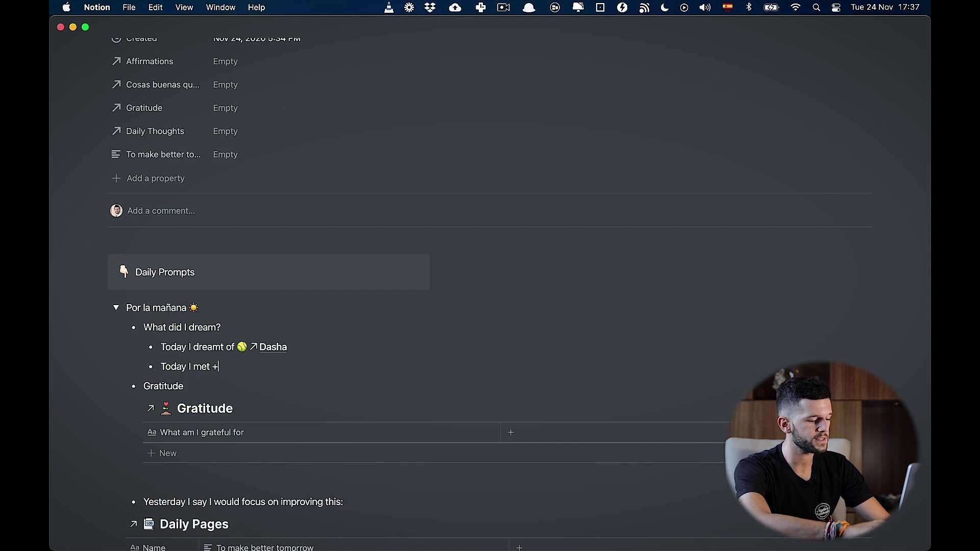
text(Tom)
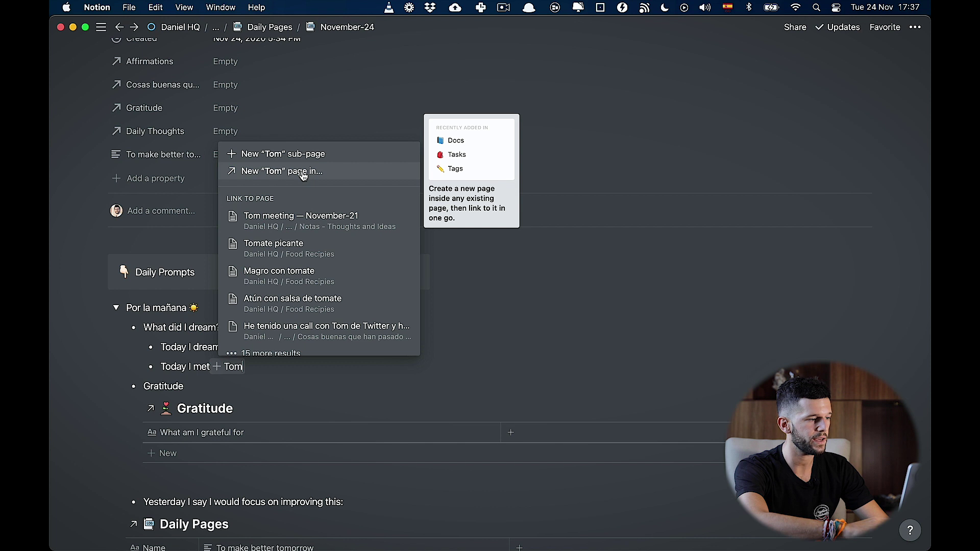
click(303, 173)
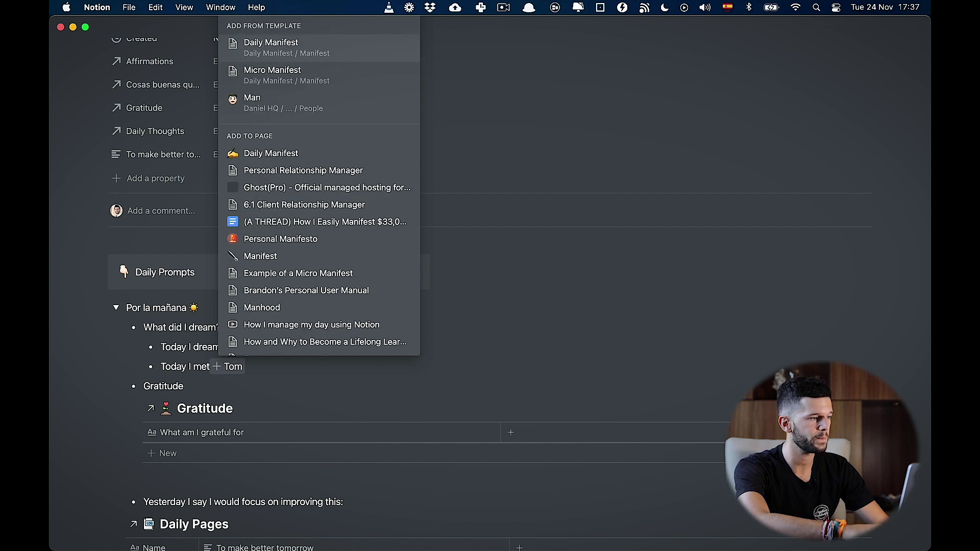
click(276, 107)
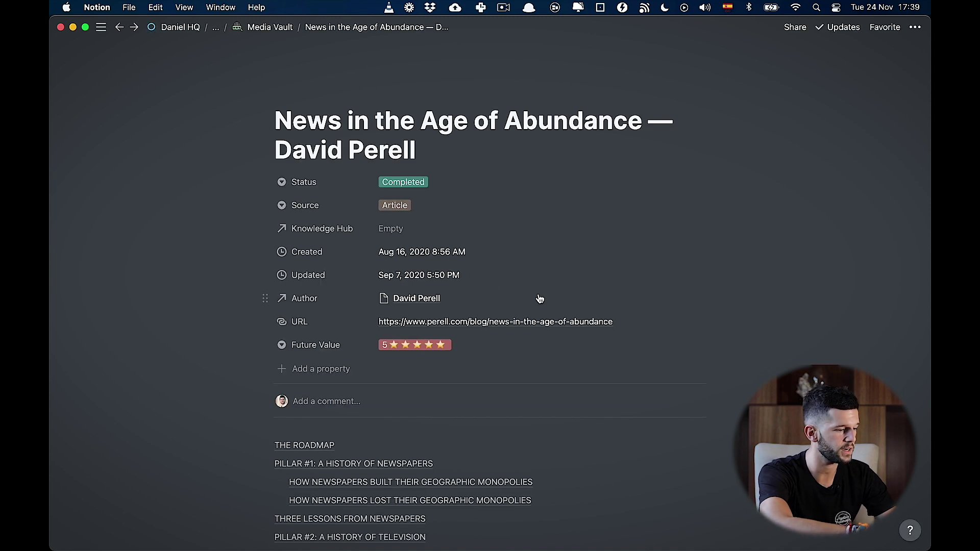
Step: Scroll the News in the Age of Abundance article to Three Lessons from Newspapers, then bring up workspace search
scroll(626, 418, down, 15)
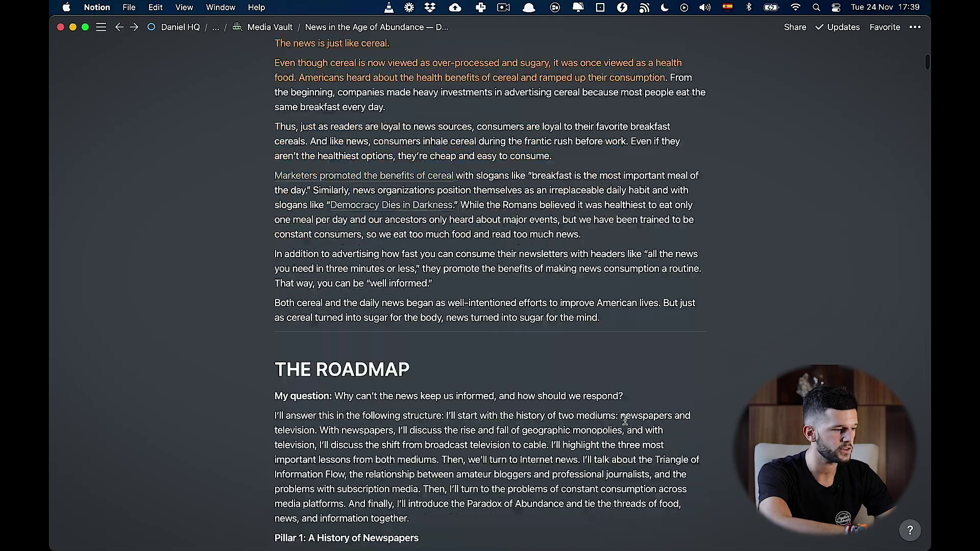
scroll(625, 420, down, 20)
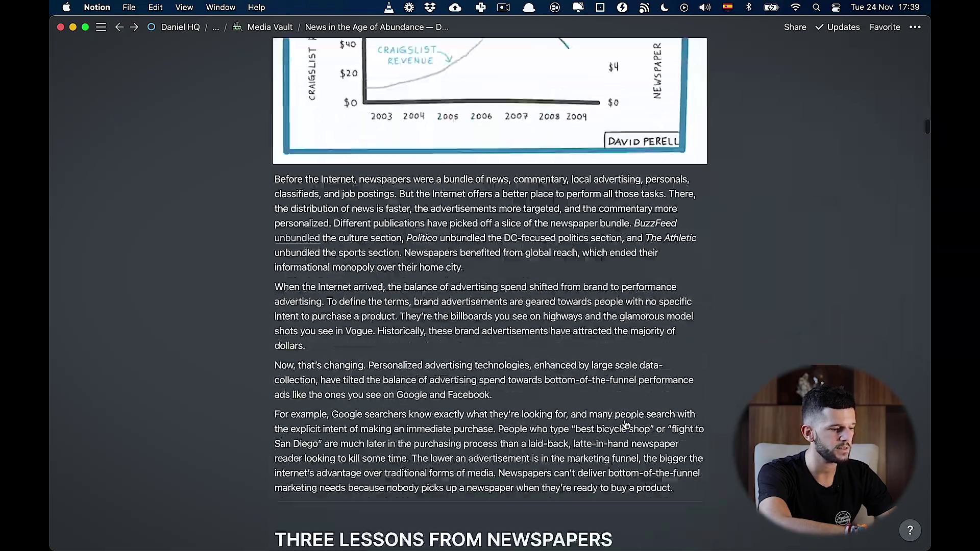
scroll(626, 425, down, 6)
scroll(664, 306, up, 3)
scroll(682, 267, down, 1)
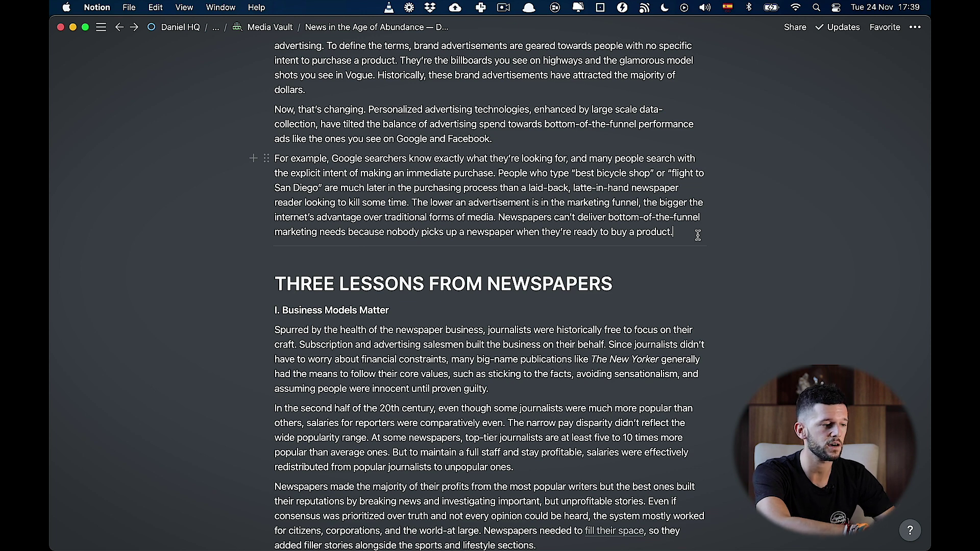
scroll(485, 158, up, 5)
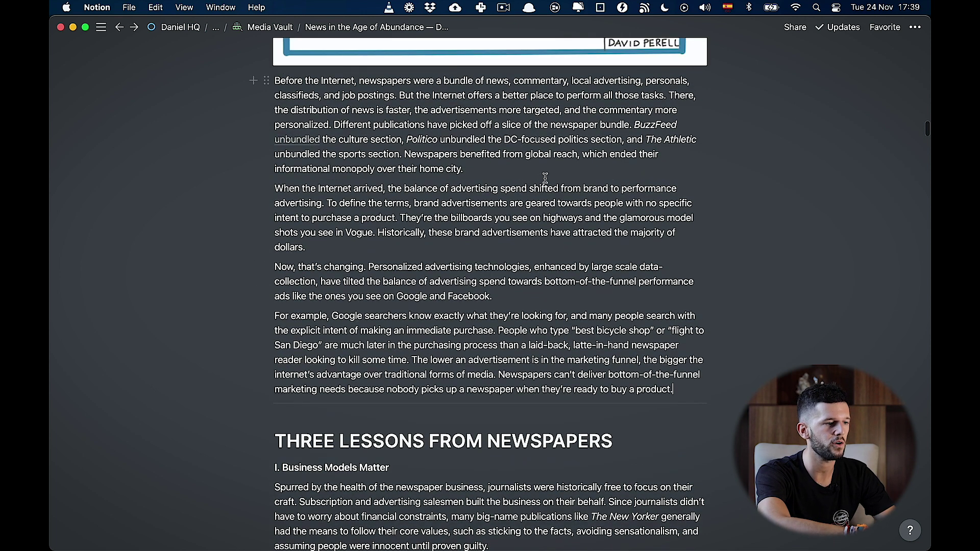
scroll(584, 282, down, 3)
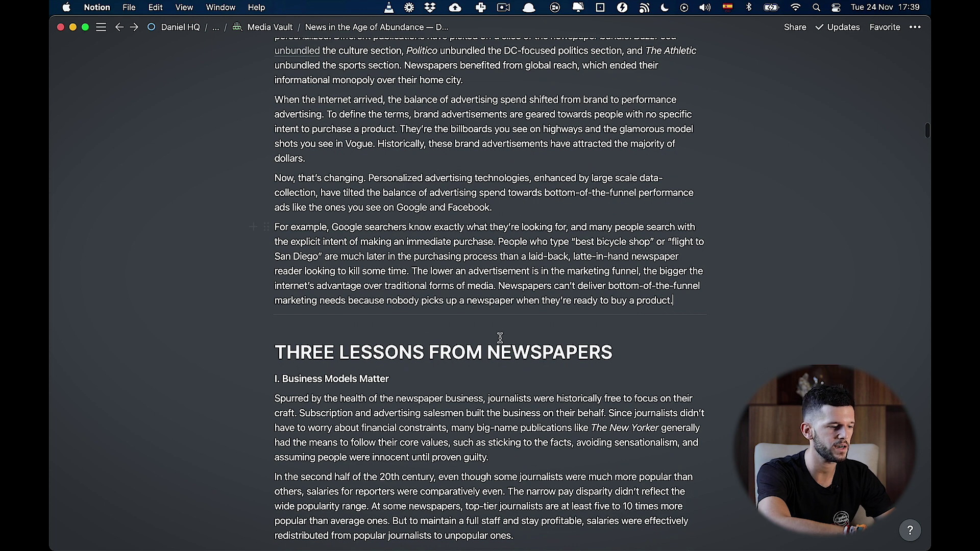
scroll(500, 339, down, 2)
scroll(500, 338, up, 3)
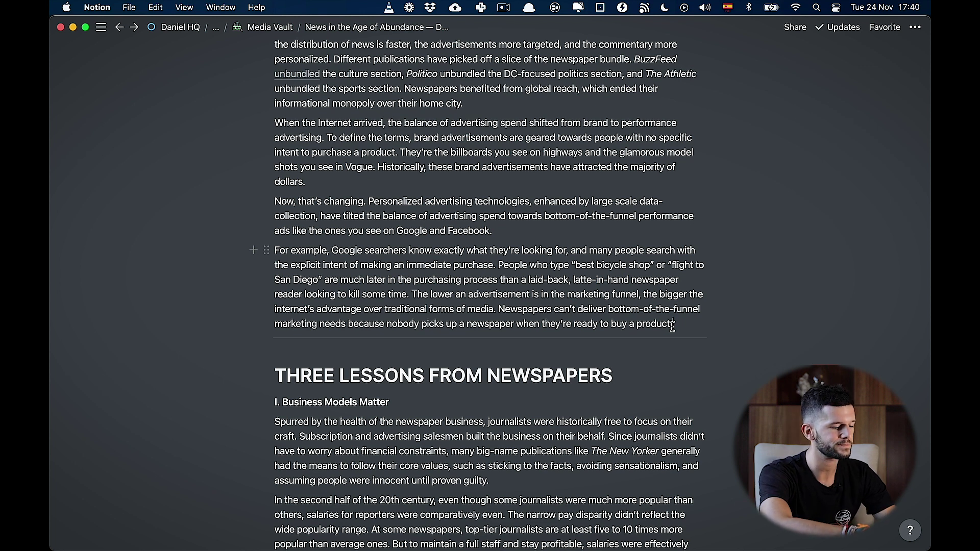
key(super+p)
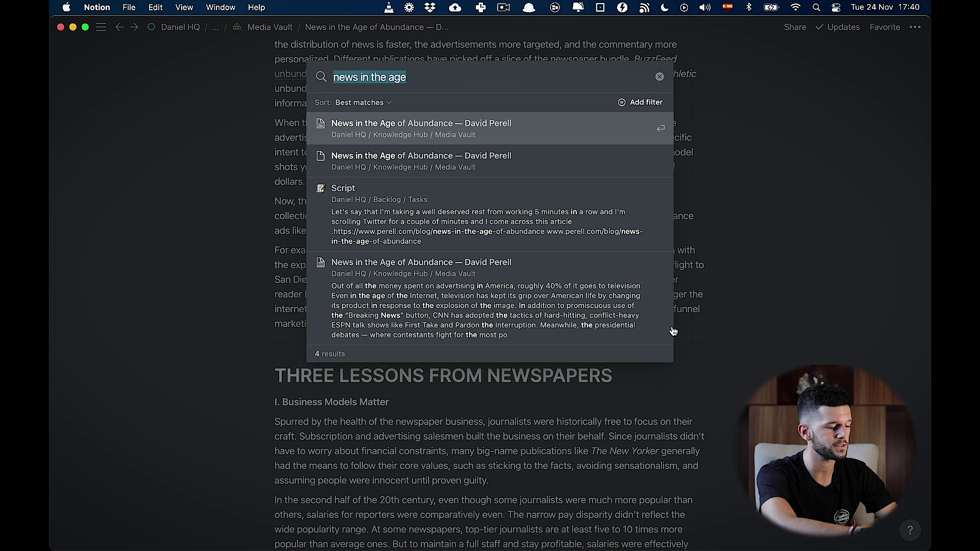
Step: Add a 'Continue from here' row to the Master Tag Database, then bring the article window forward
text(master tag)
key(Return)
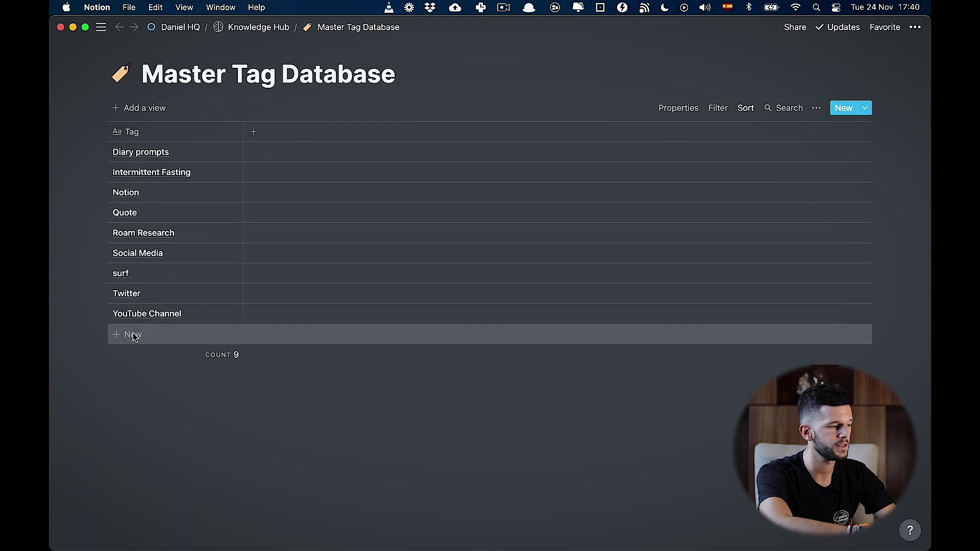
click(134, 335)
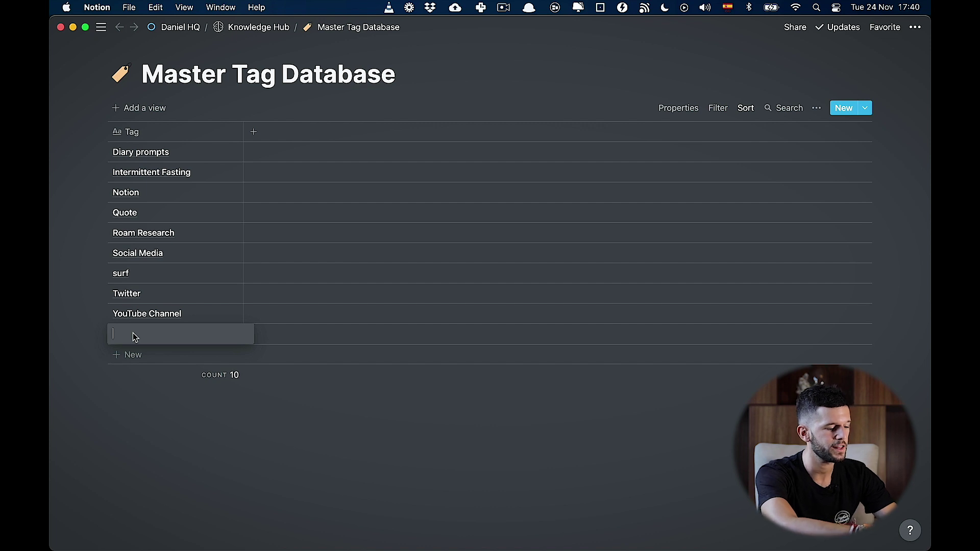
text(Cont)
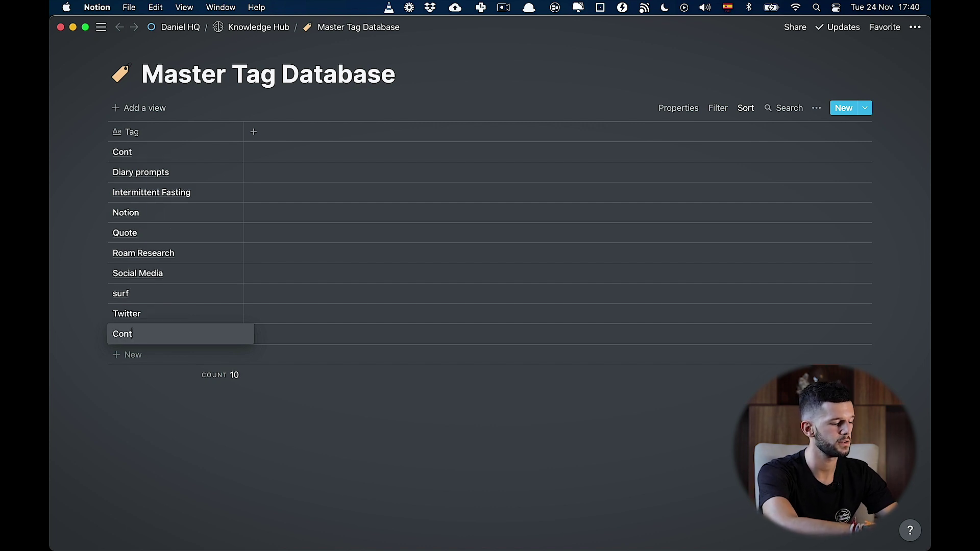
text(inue from here)
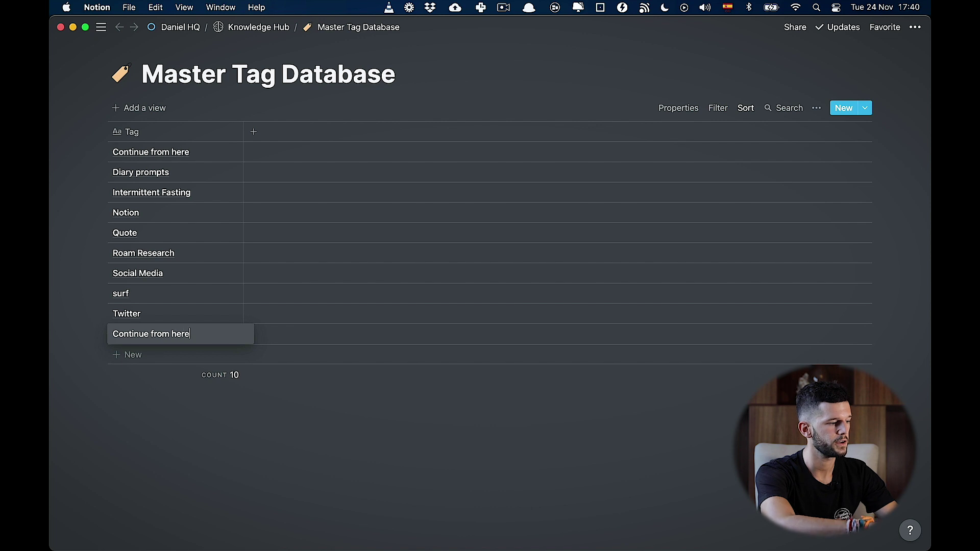
key(Return)
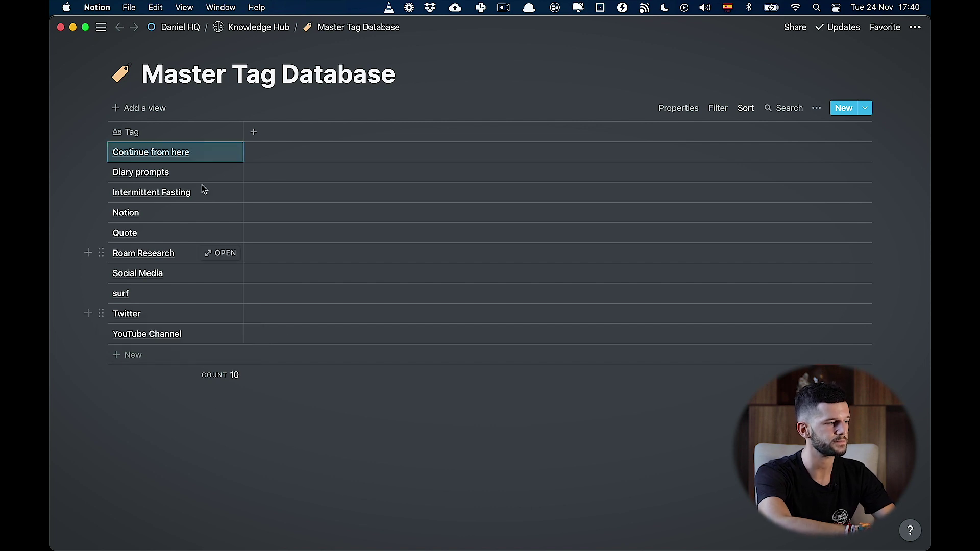
key(ctrl+Up)
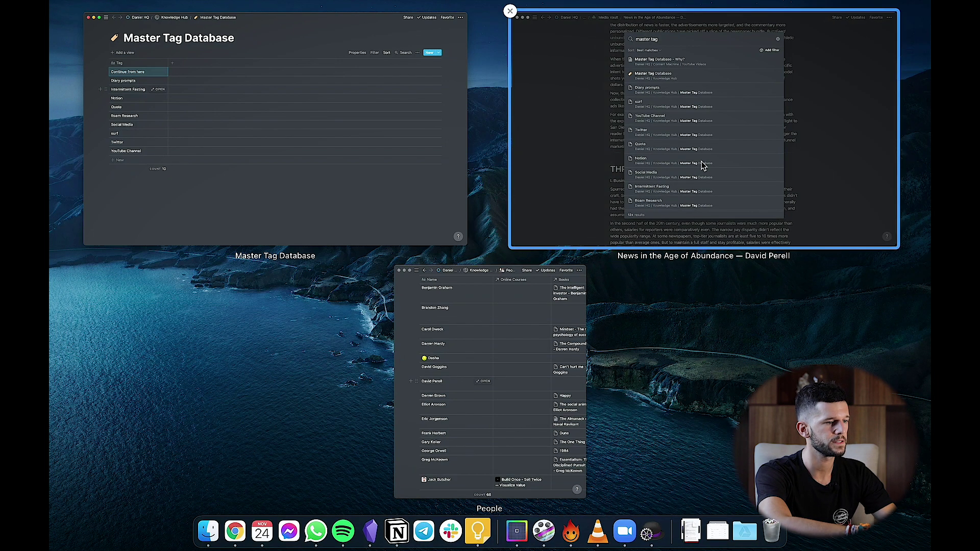
click(703, 166)
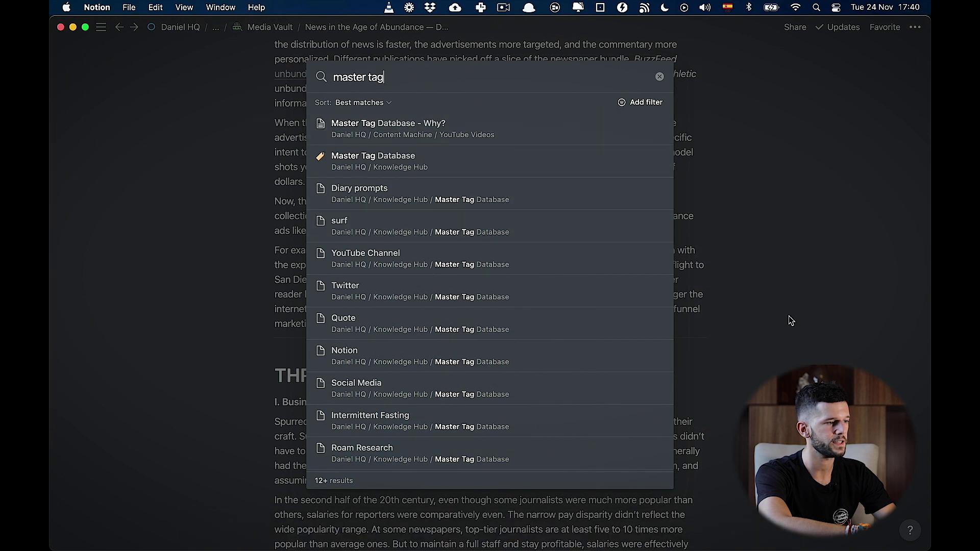
Step: Under the 'ready to buy a product.' paragraph, insert a link to the 'Continue from here' page
click(776, 310)
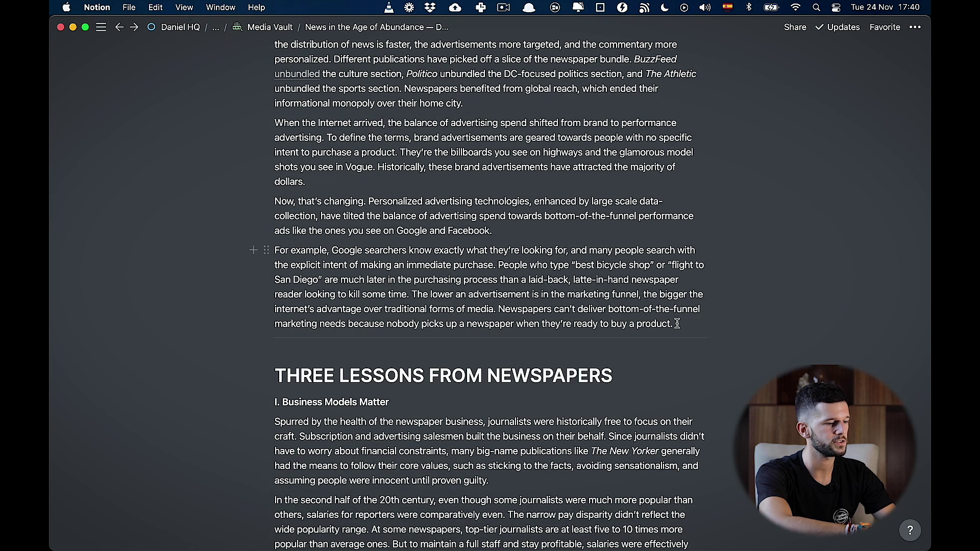
key(Return)
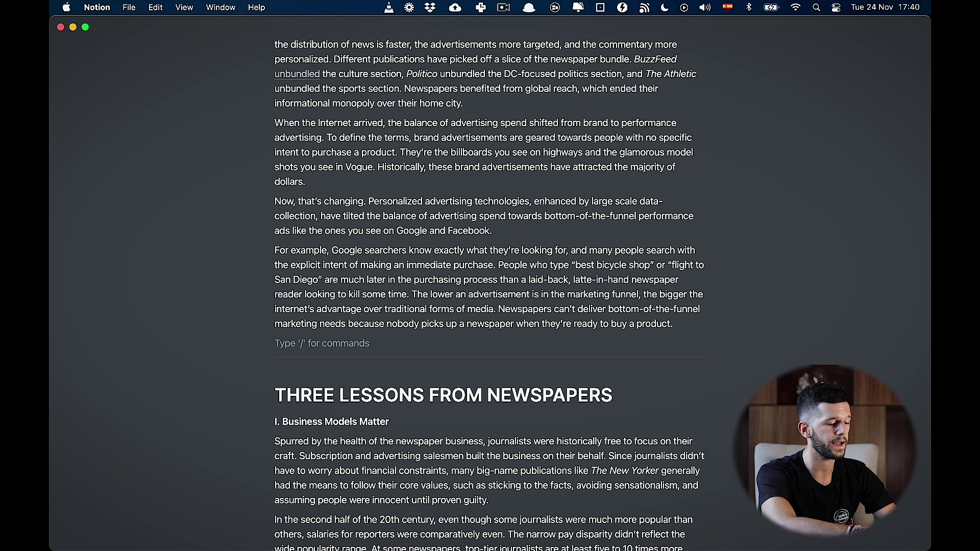
text(+conti)
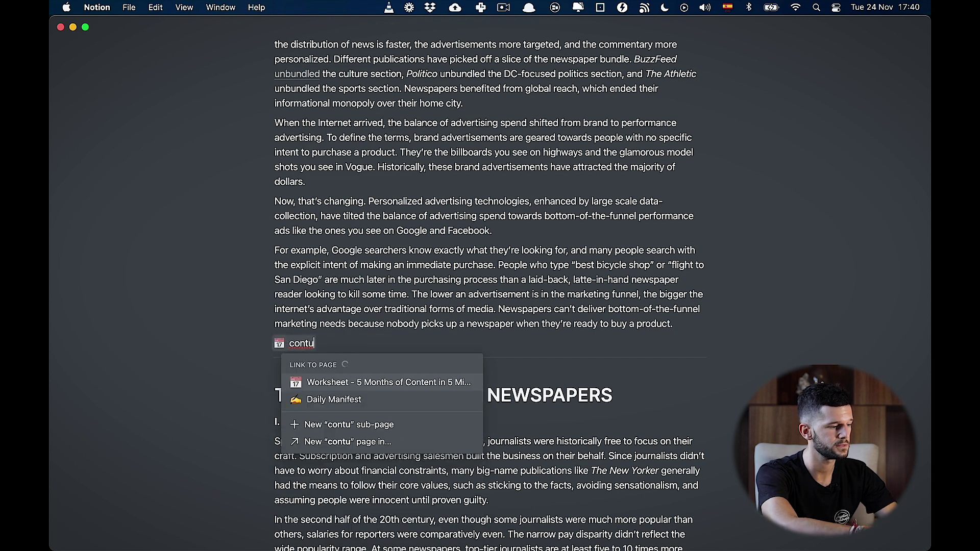
text(nue from here)
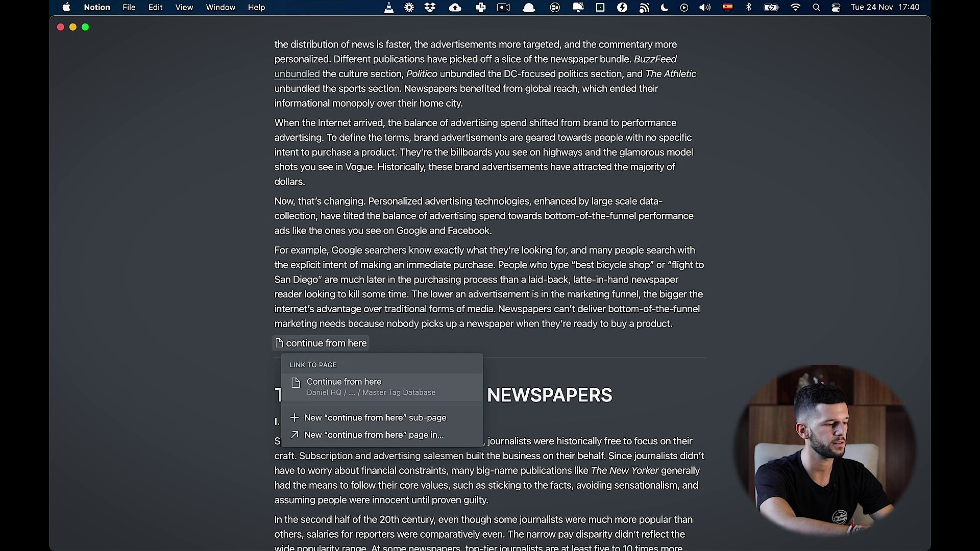
key(Return)
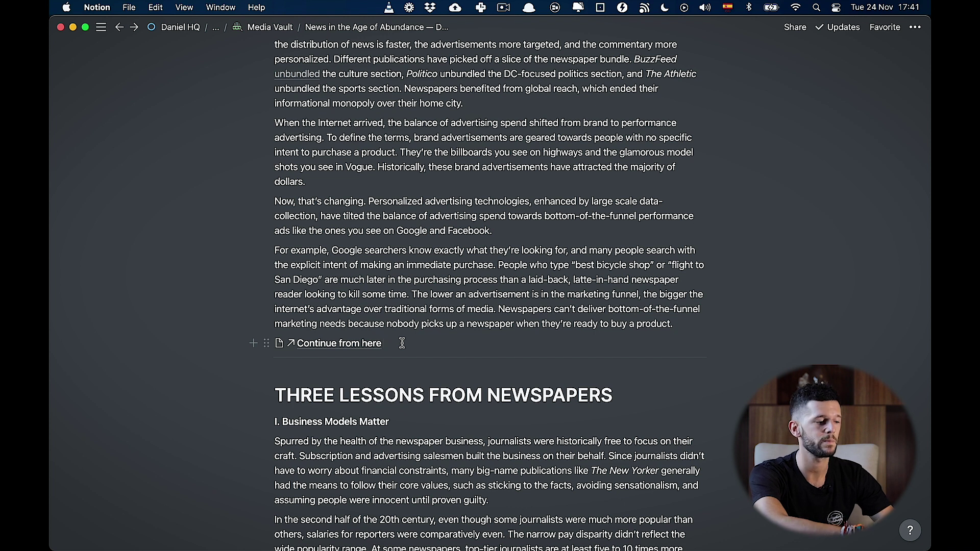
click(343, 347)
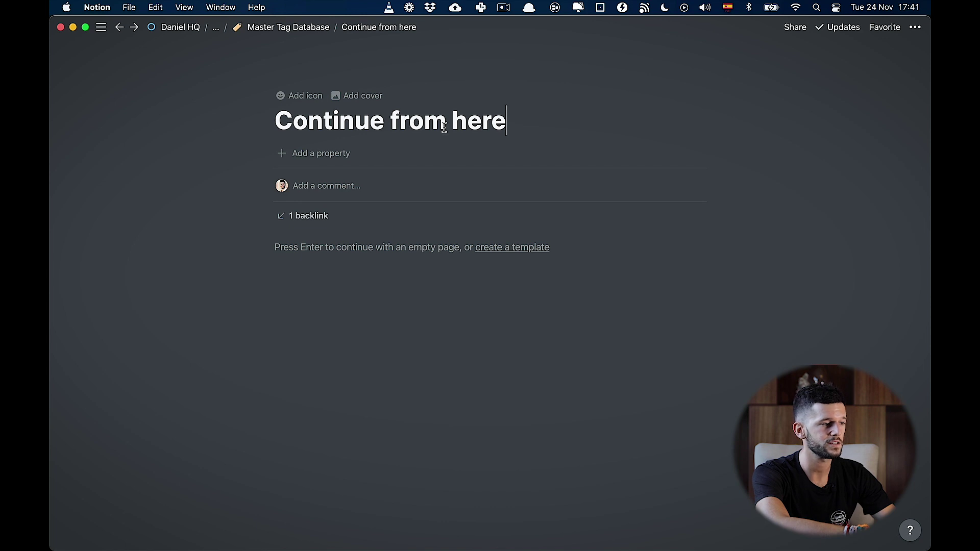
click(310, 216)
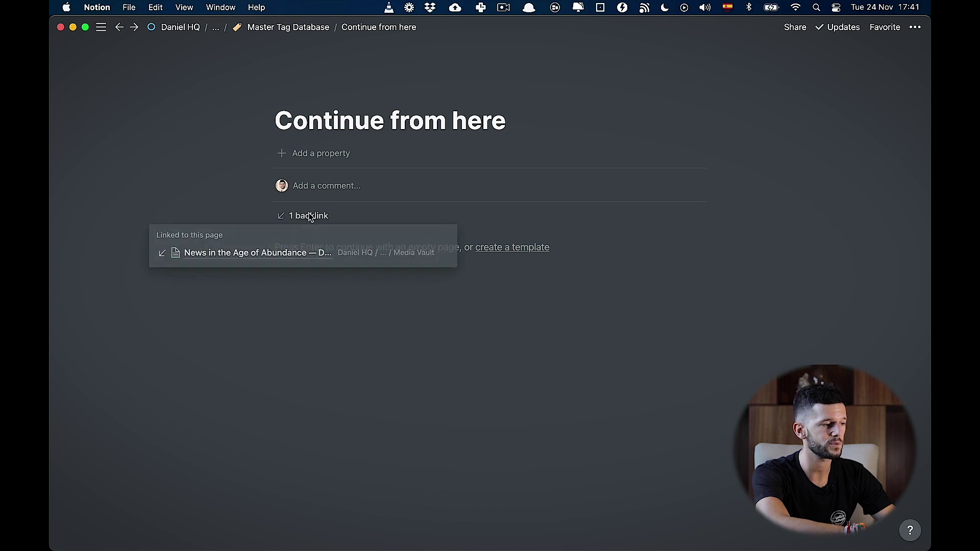
click(242, 255)
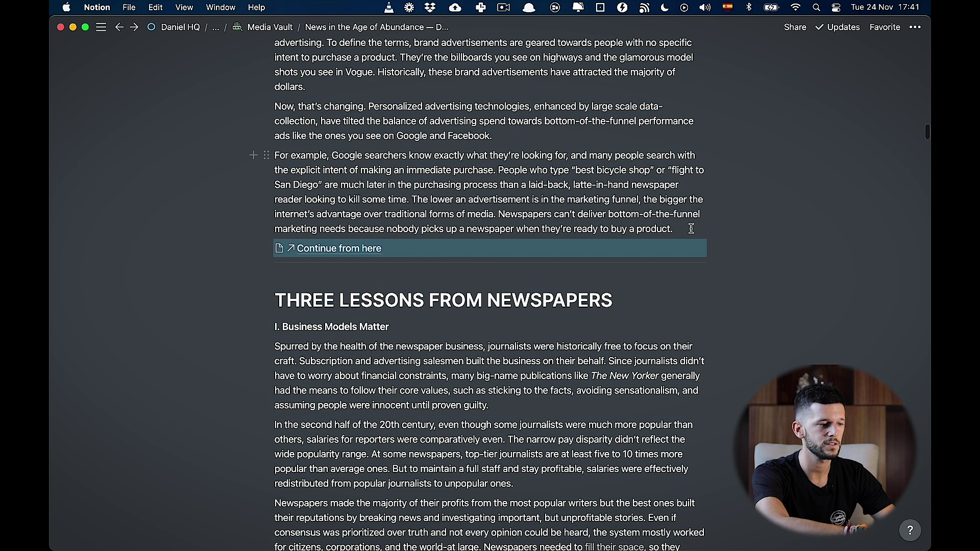
click(691, 228)
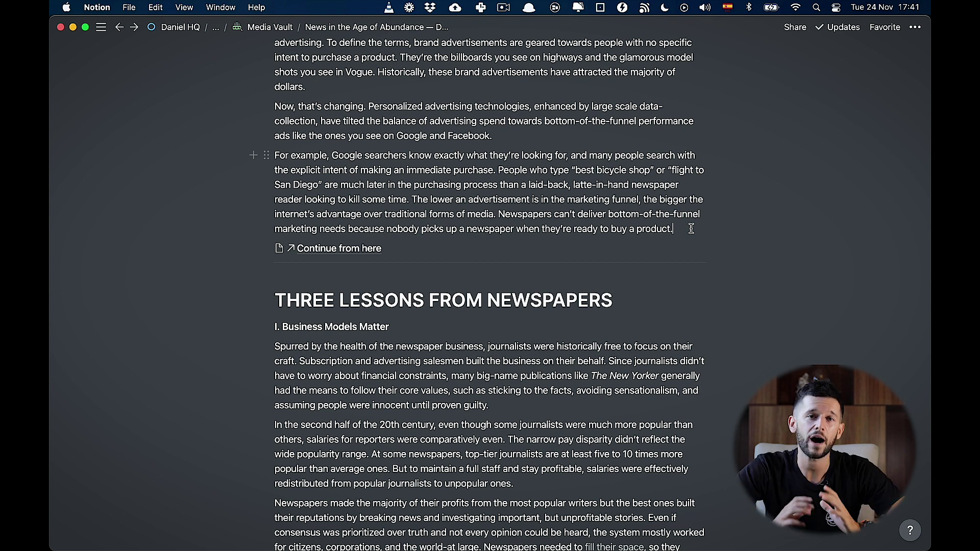